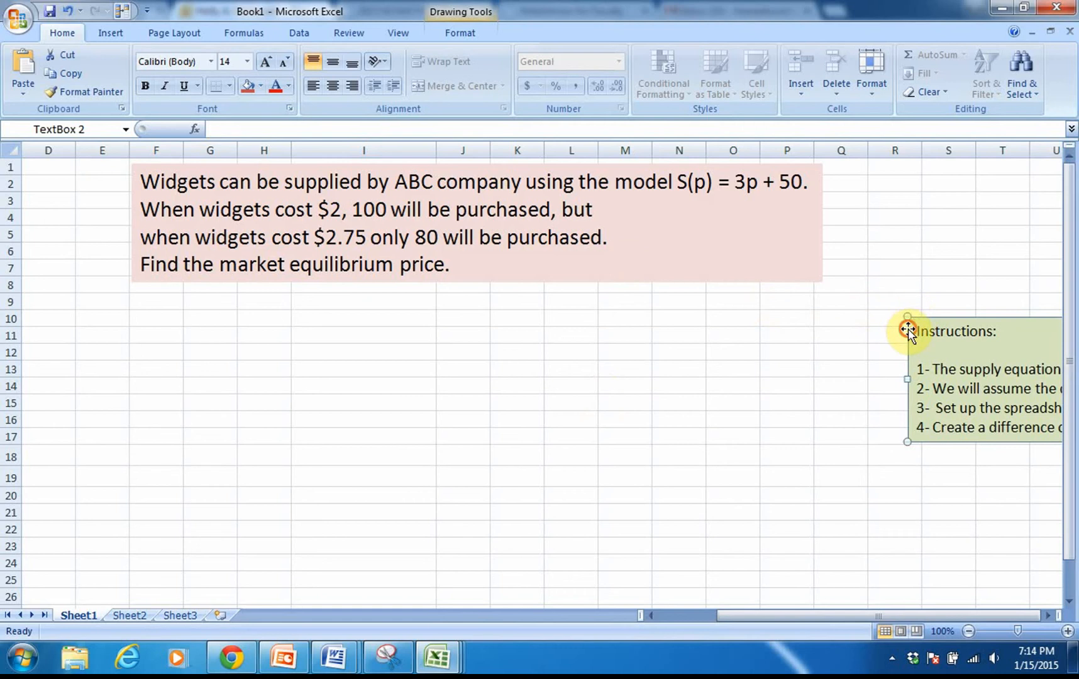
Step: Move the Instructions text box directly below the problem statement, and enter the labels Price in D18 and Quantity in D19
drag(908, 325, 134, 293)
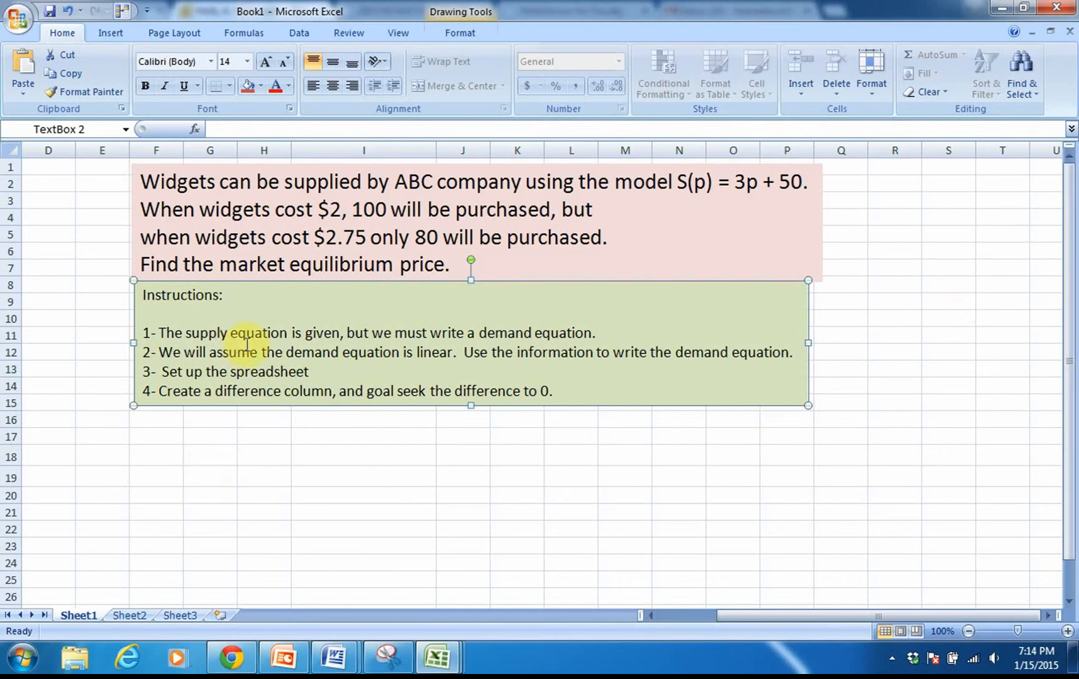
click(104, 456)
click(57, 456)
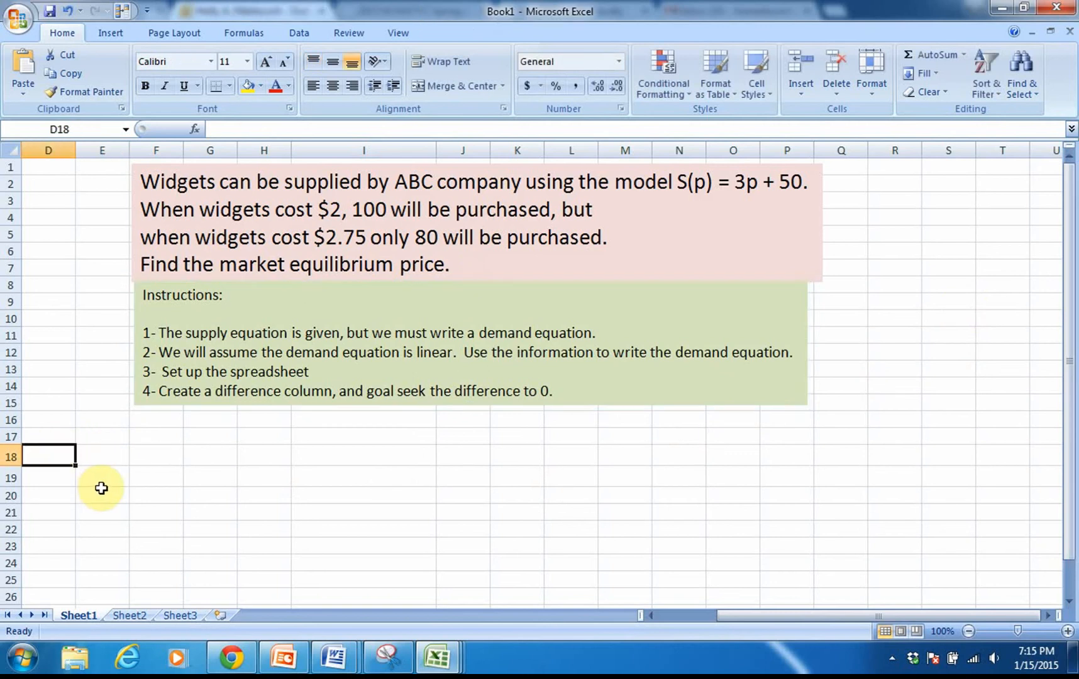
text(Price)
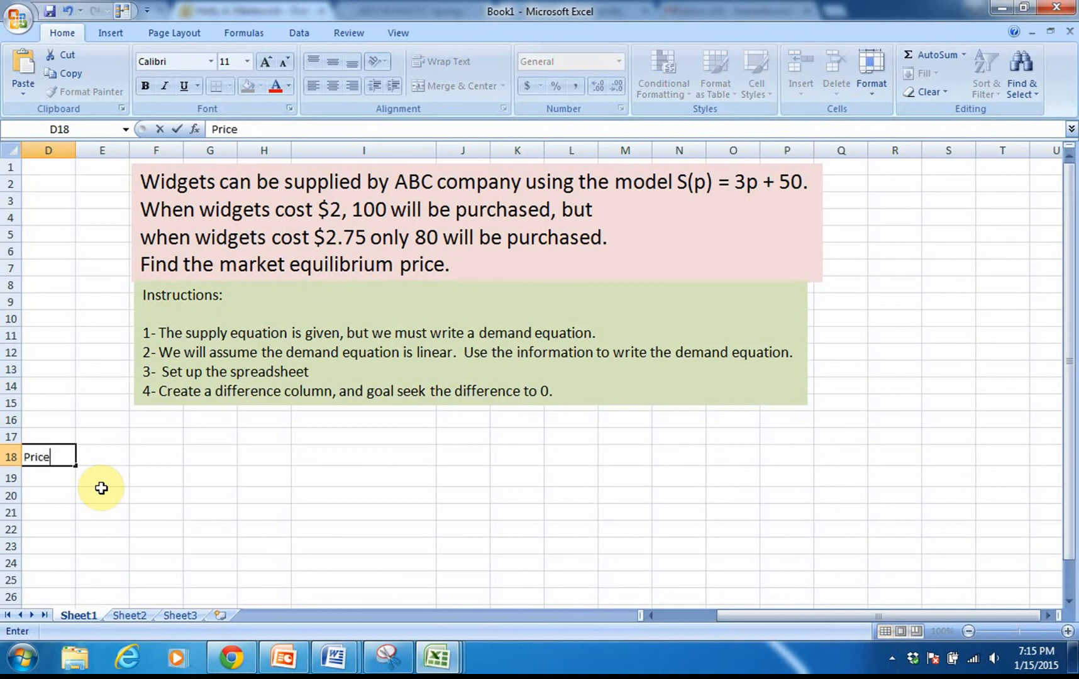
key(Return)
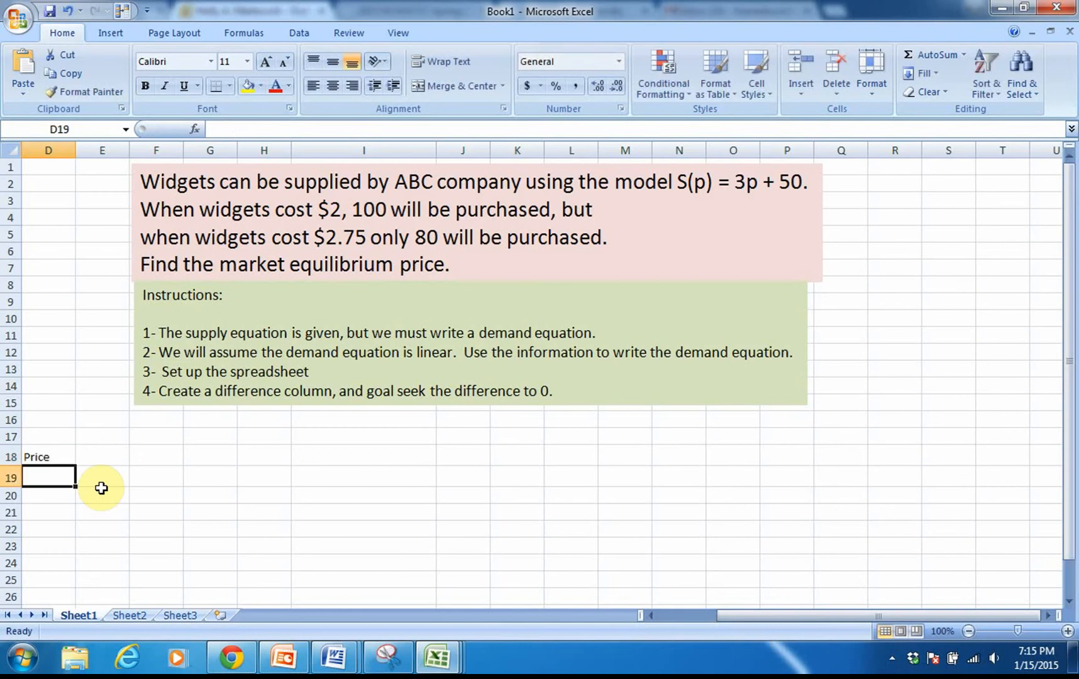
text(Quan)
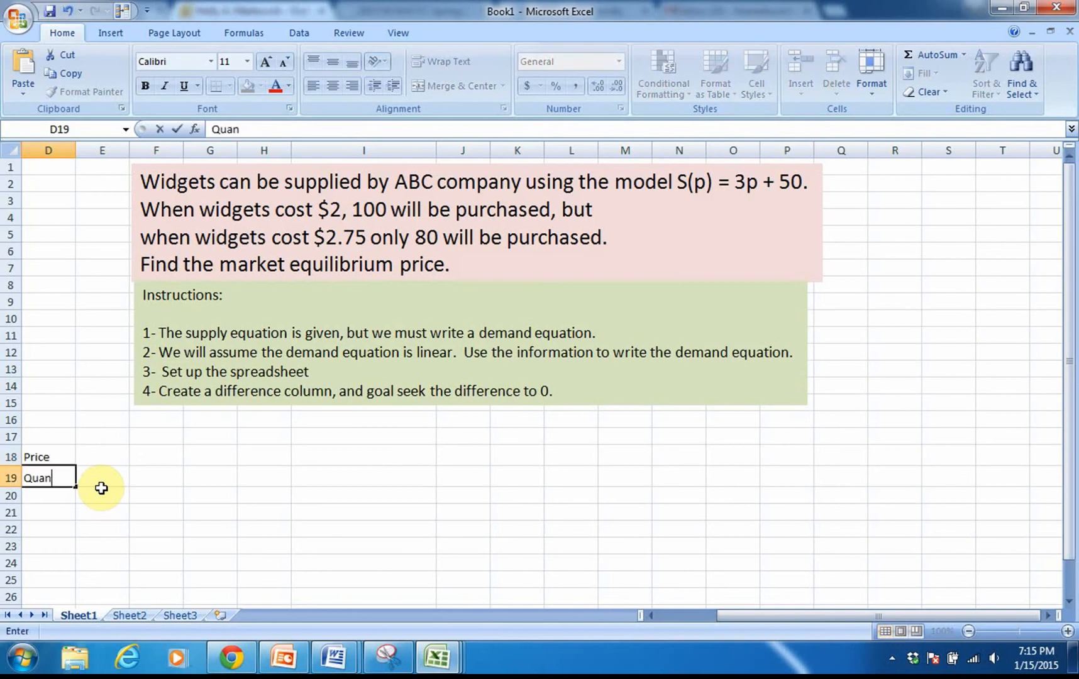
text(tity)
Step: Set the font size of D18:F19 to 14 and widen columns D and E
click(34, 454)
drag(56, 455, 147, 480)
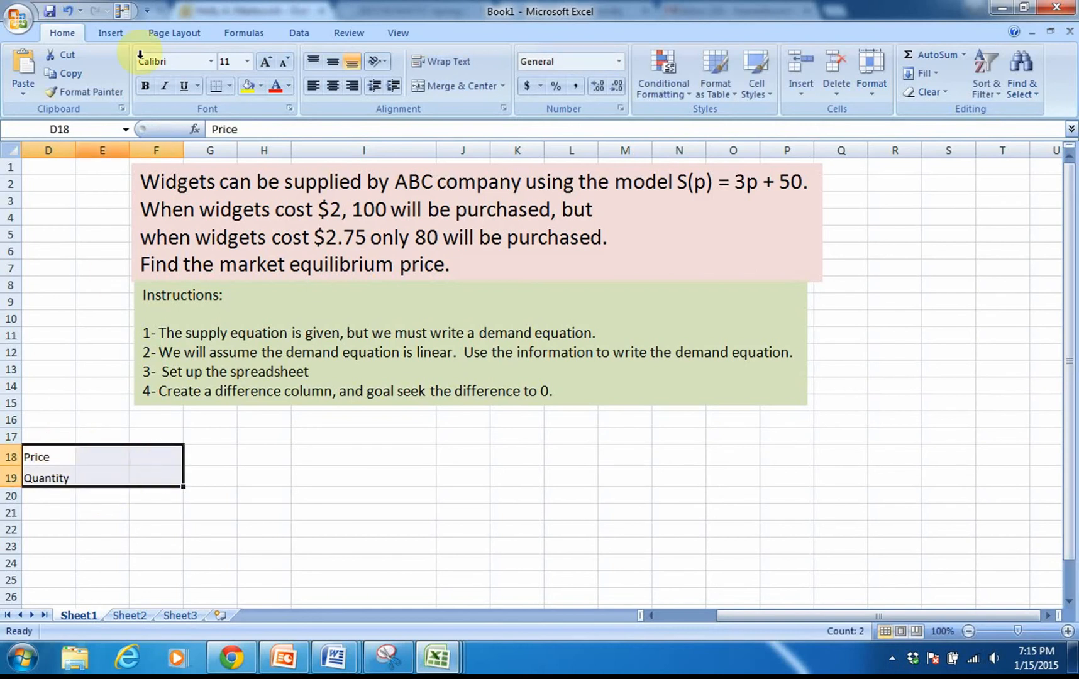
click(267, 62)
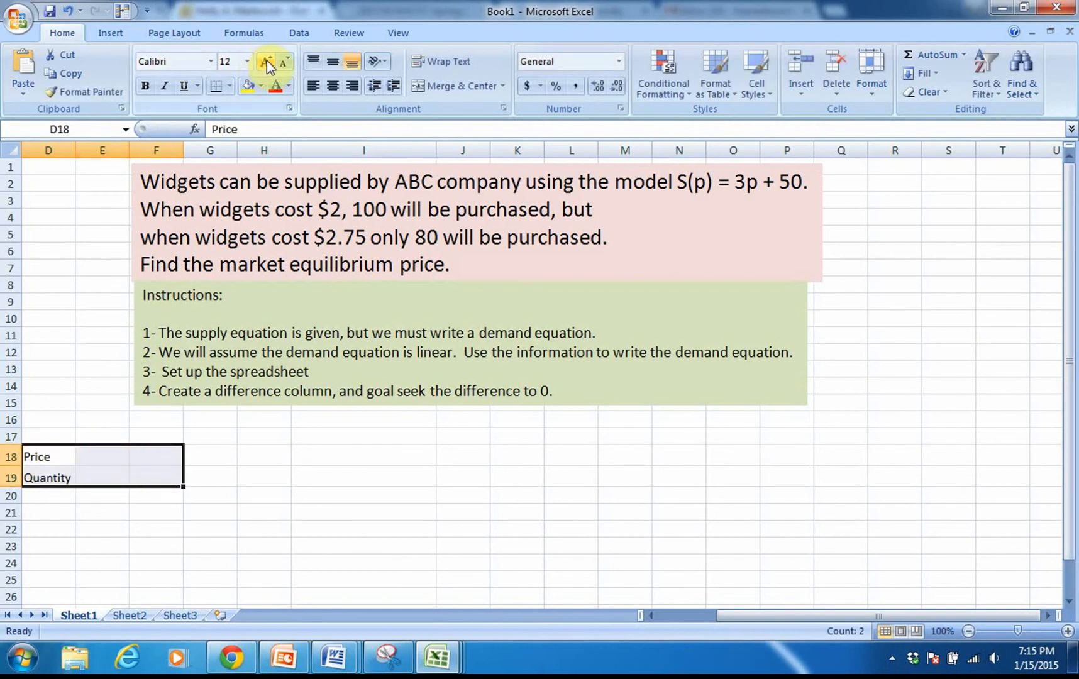
click(267, 62)
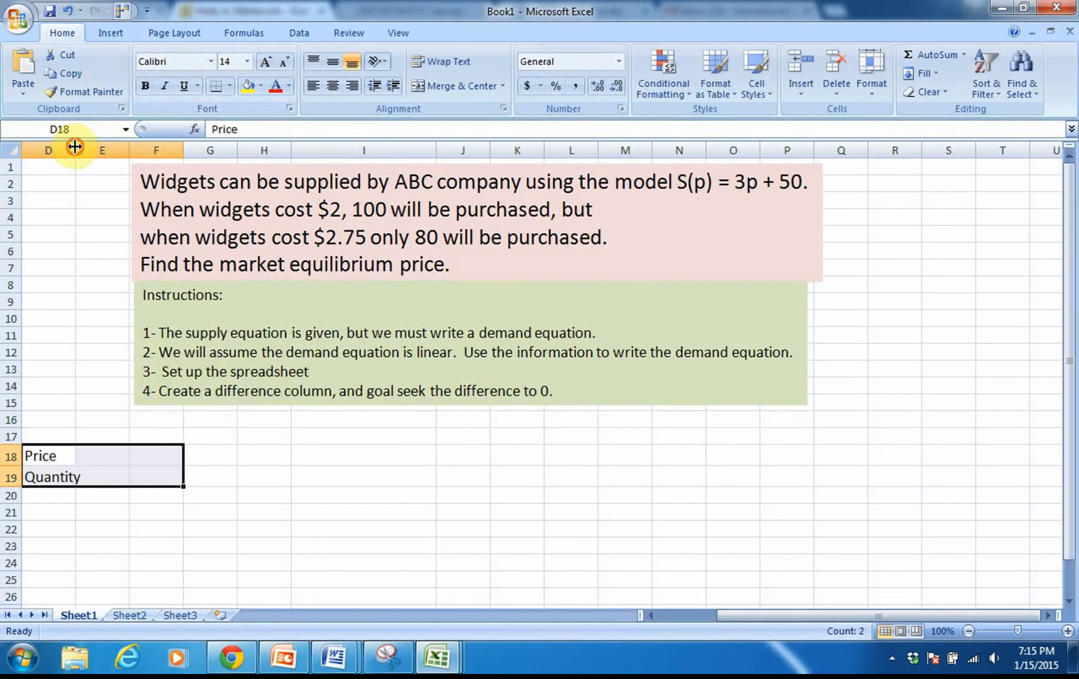
drag(74, 145, 183, 154)
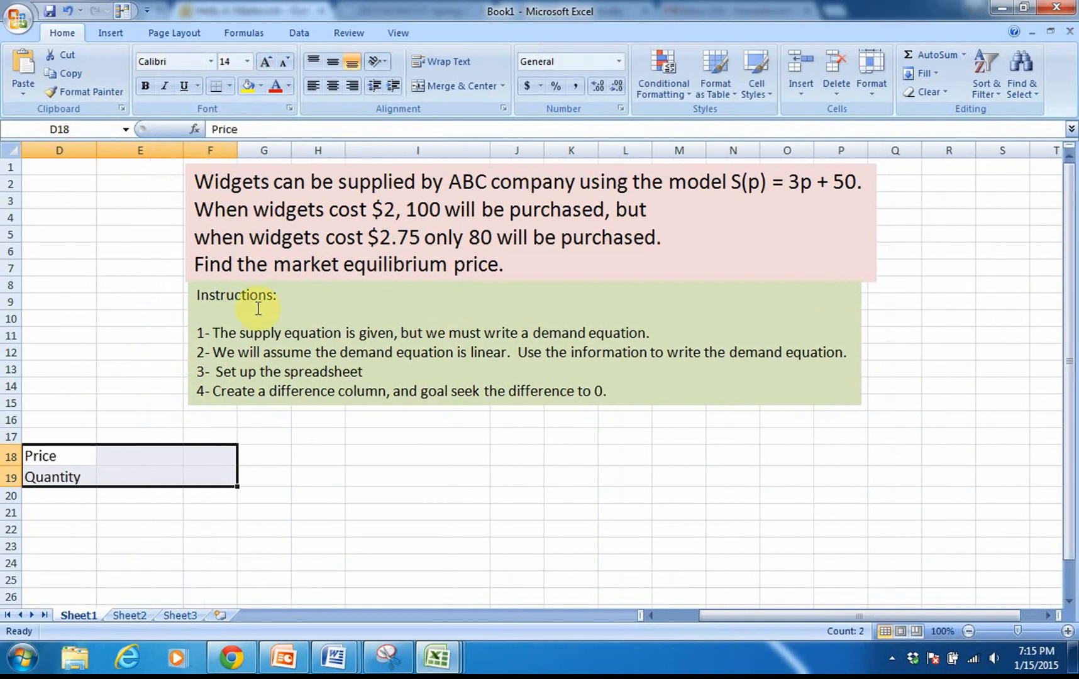
Step: Fill in the demand data: price 2 with quantity 100 in column E, price 2.75 with quantity 80 in column F
click(125, 457)
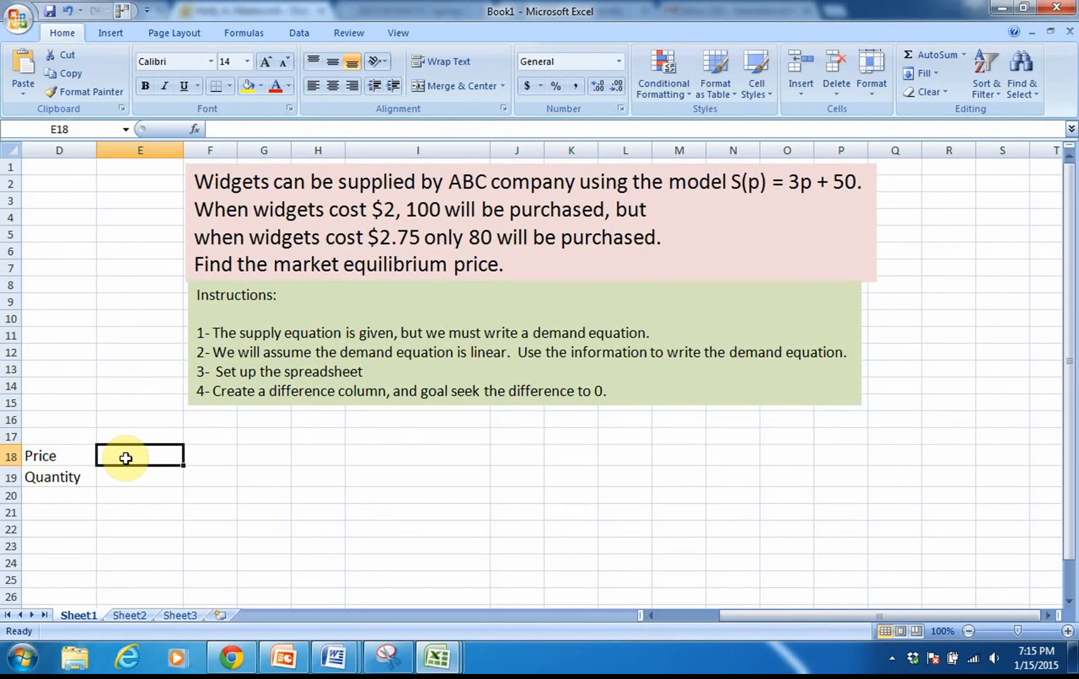
text(2)
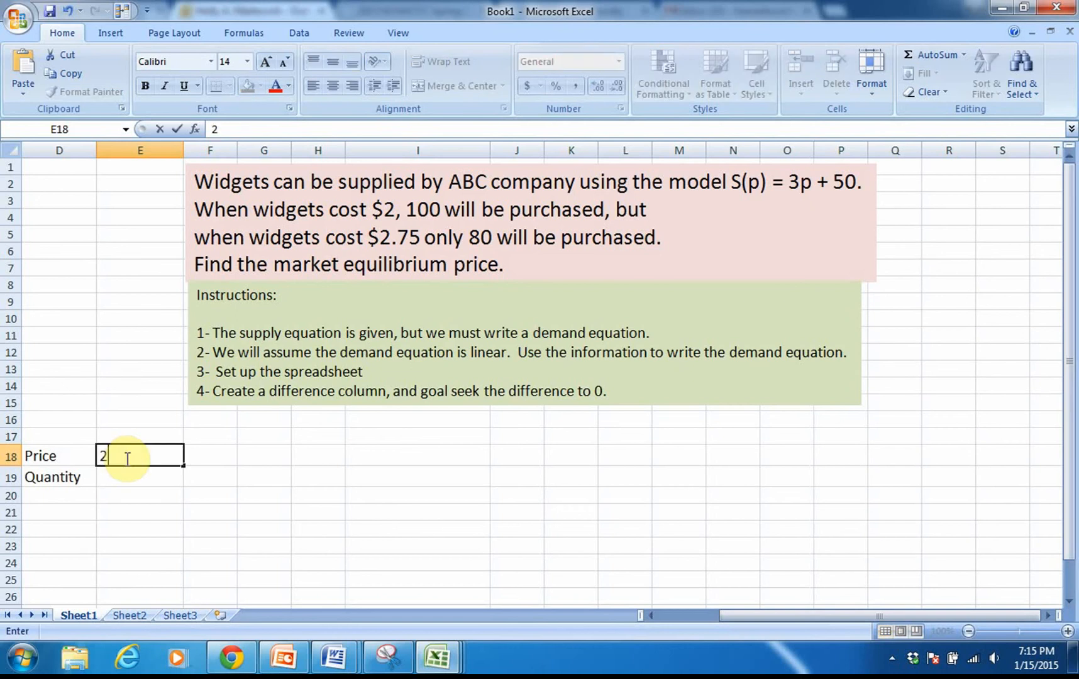
click(121, 479)
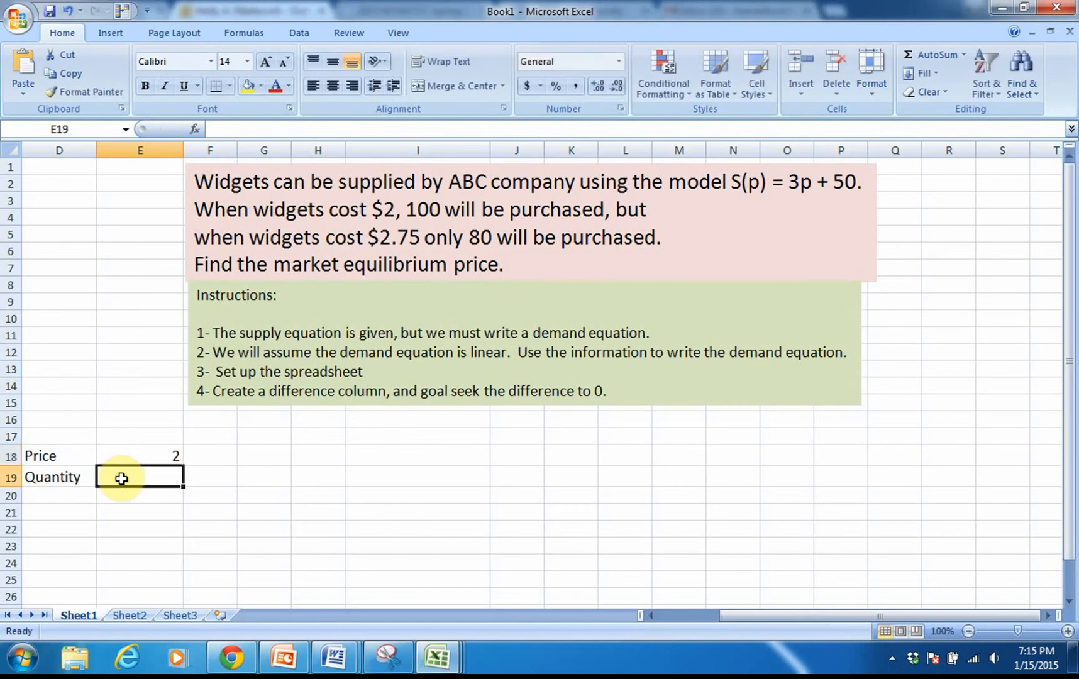
text(100)
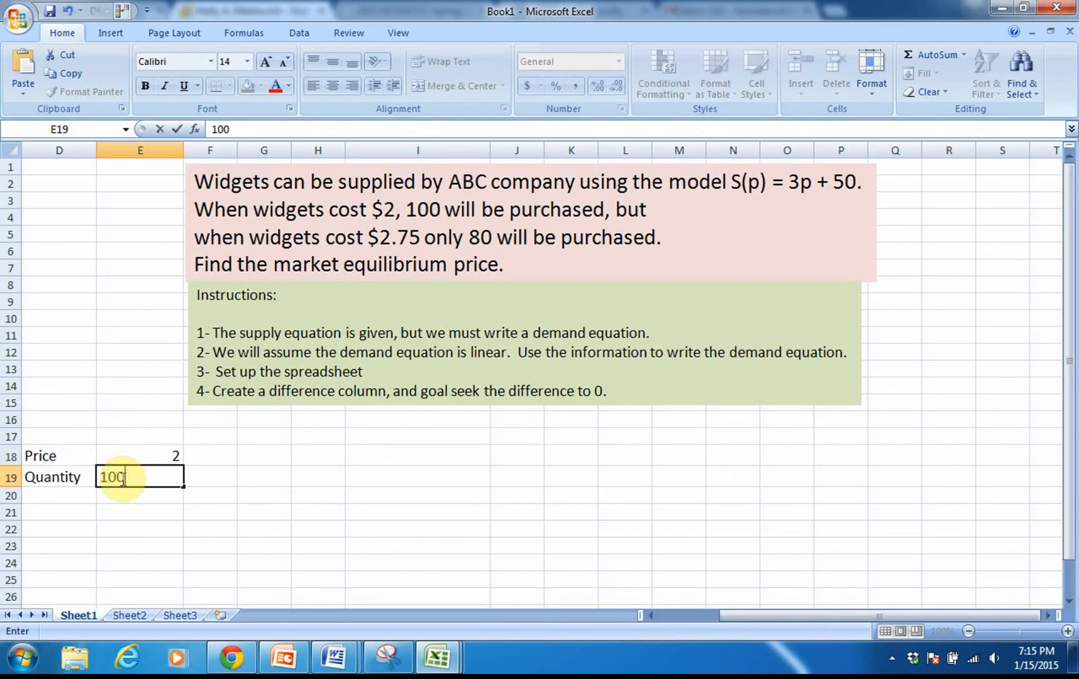
click(204, 454)
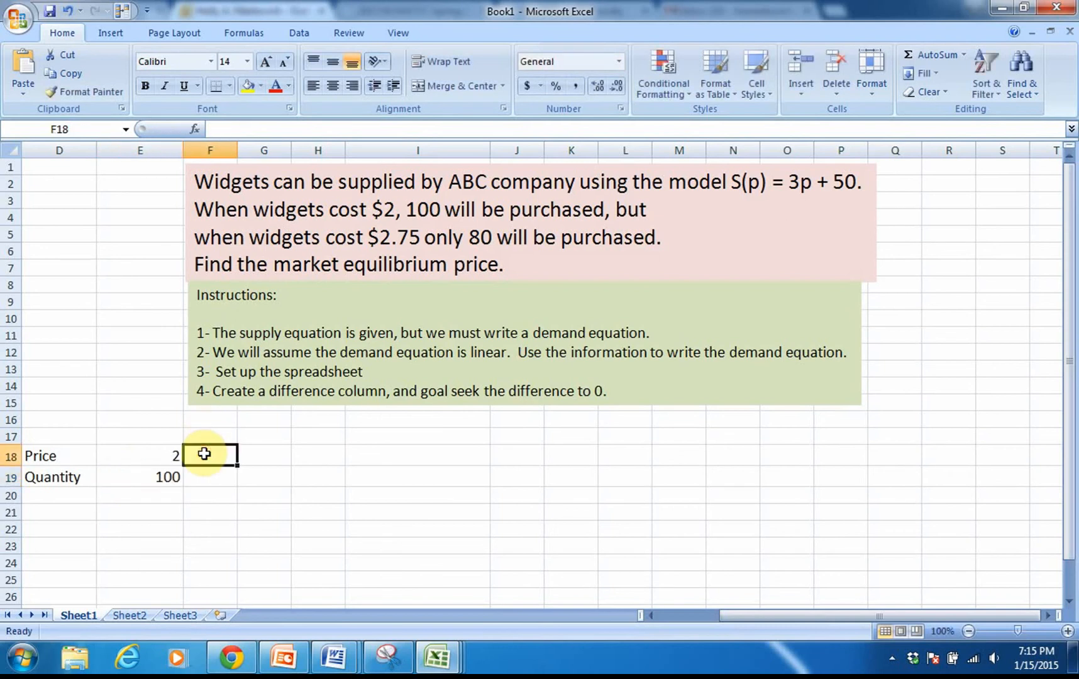
text(2.75)
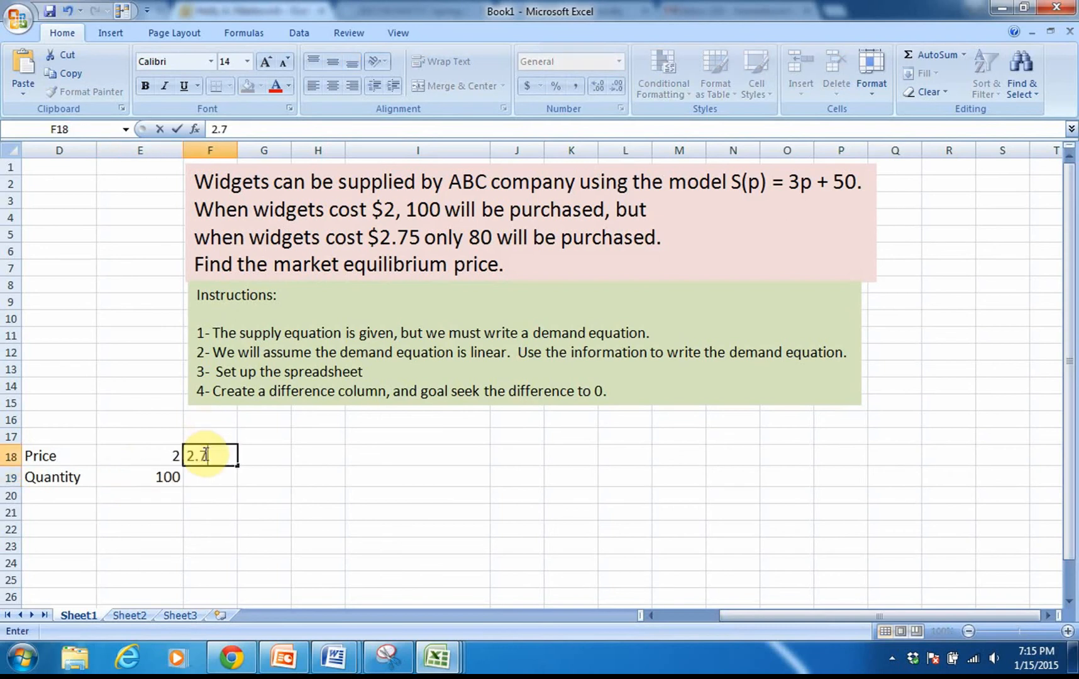
click(206, 477)
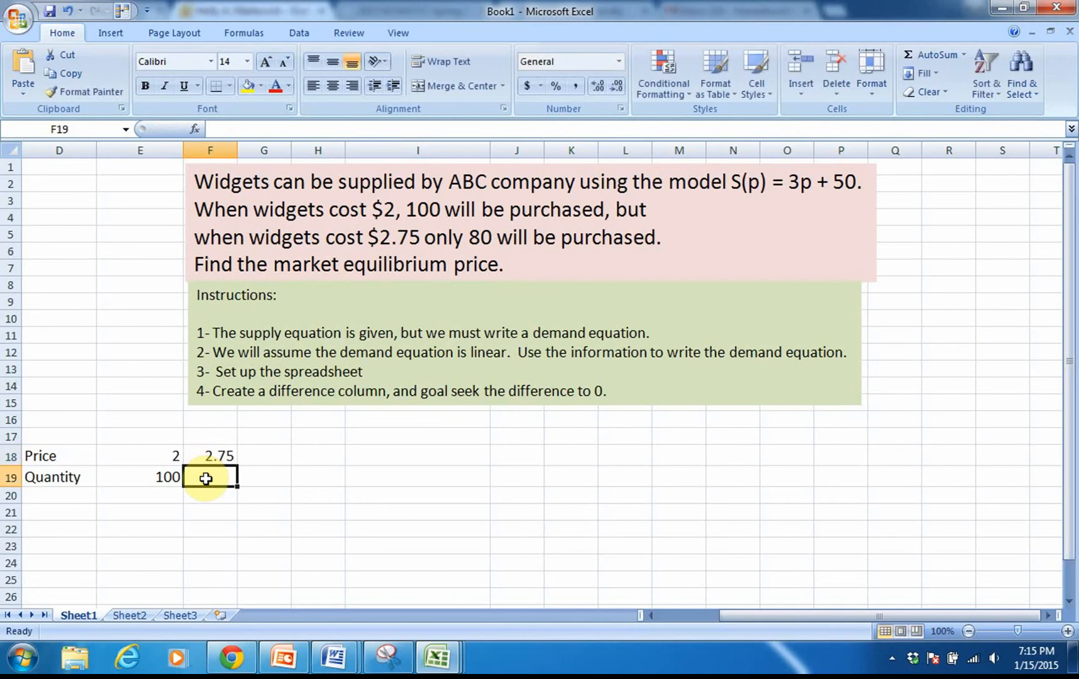
text(80)
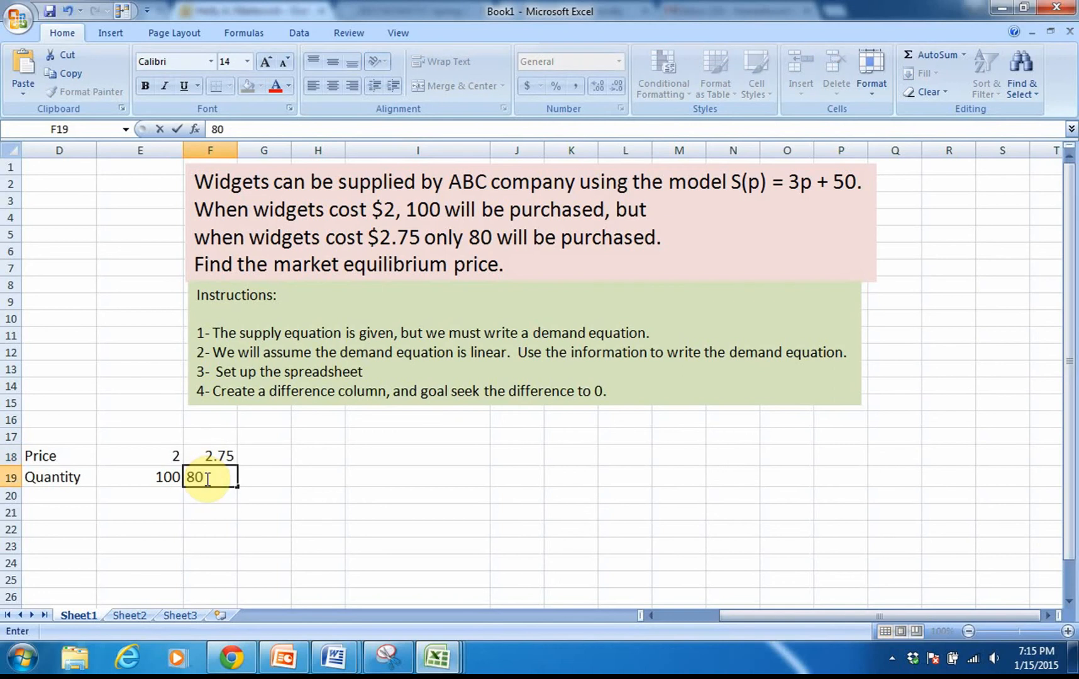
key(Return)
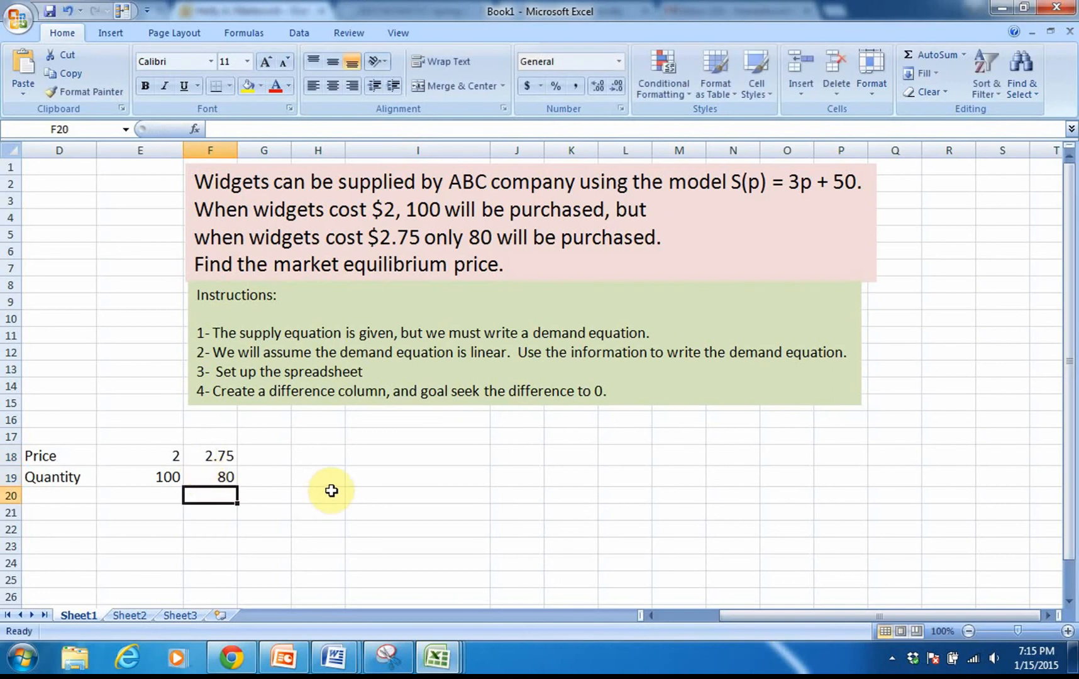
Step: Insert a markers-only scatter chart from the price and quantity data in D18:F19
drag(31, 454, 203, 478)
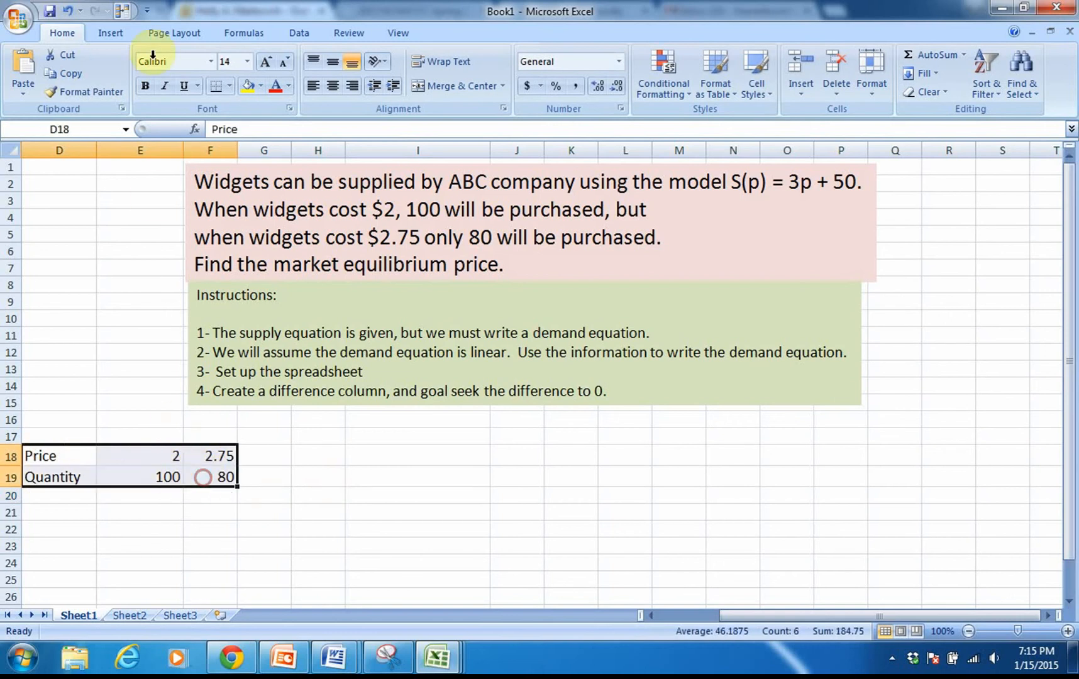
click(117, 31)
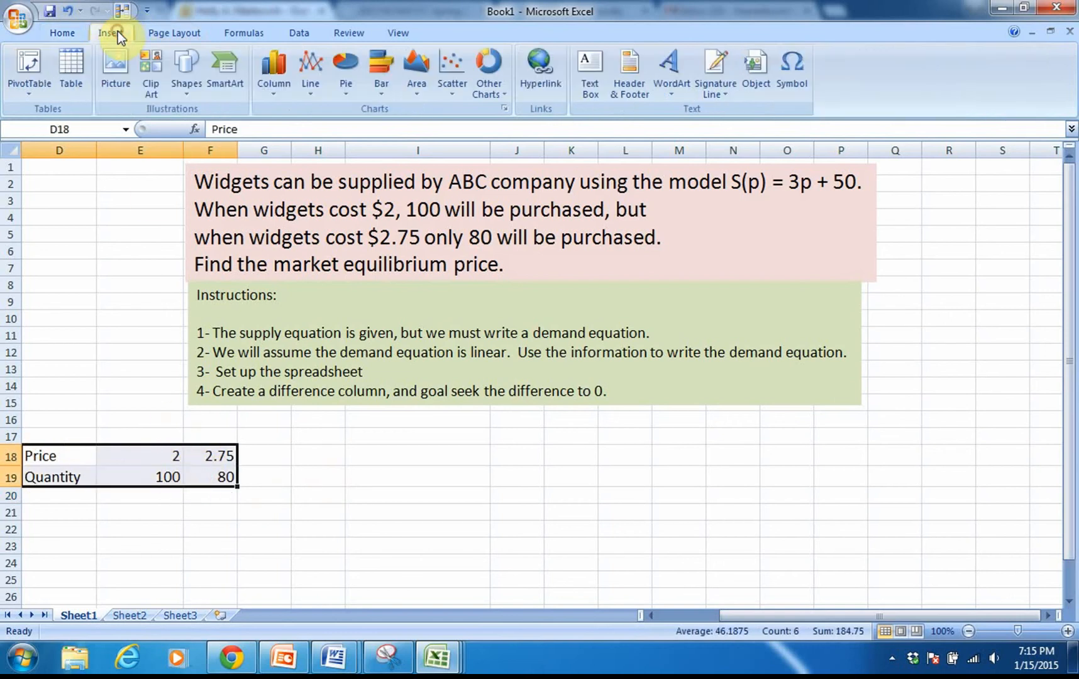
click(449, 67)
click(453, 140)
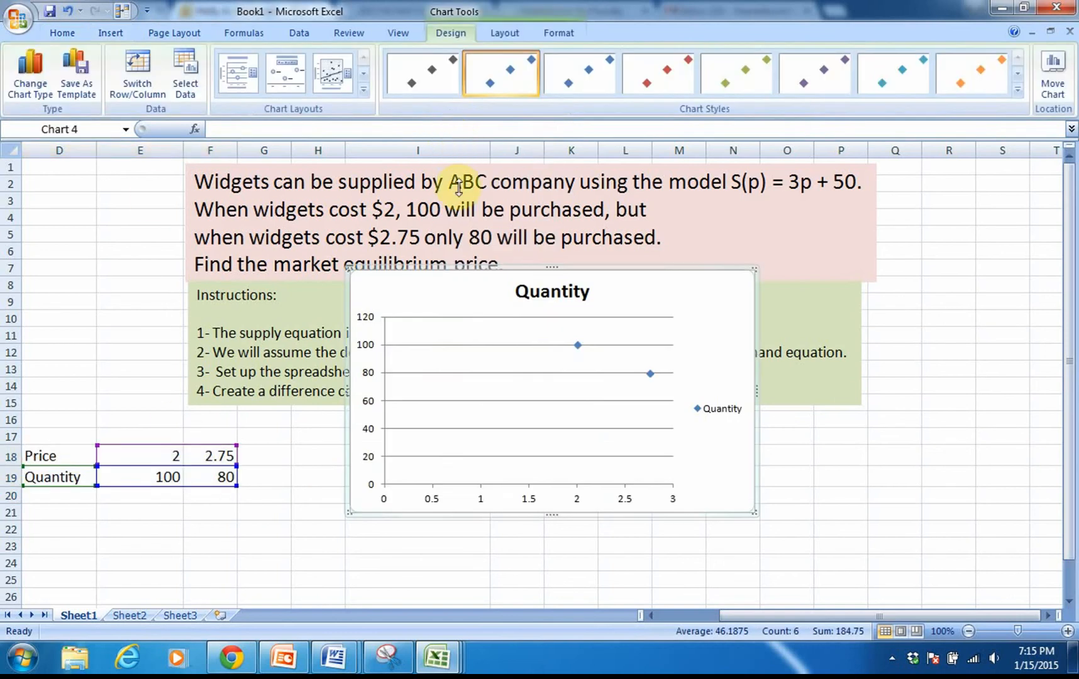
Step: Add a linear trendline displaying its equation and R-squared value, and move that label above the plot area beside the chart title
right_click(578, 346)
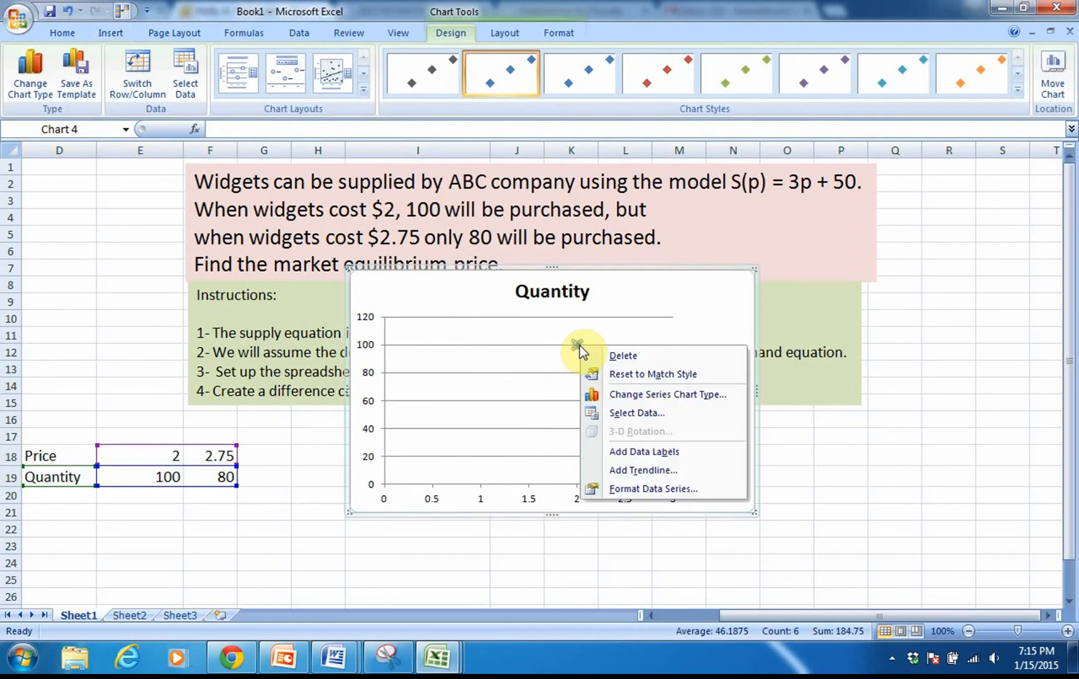
click(618, 469)
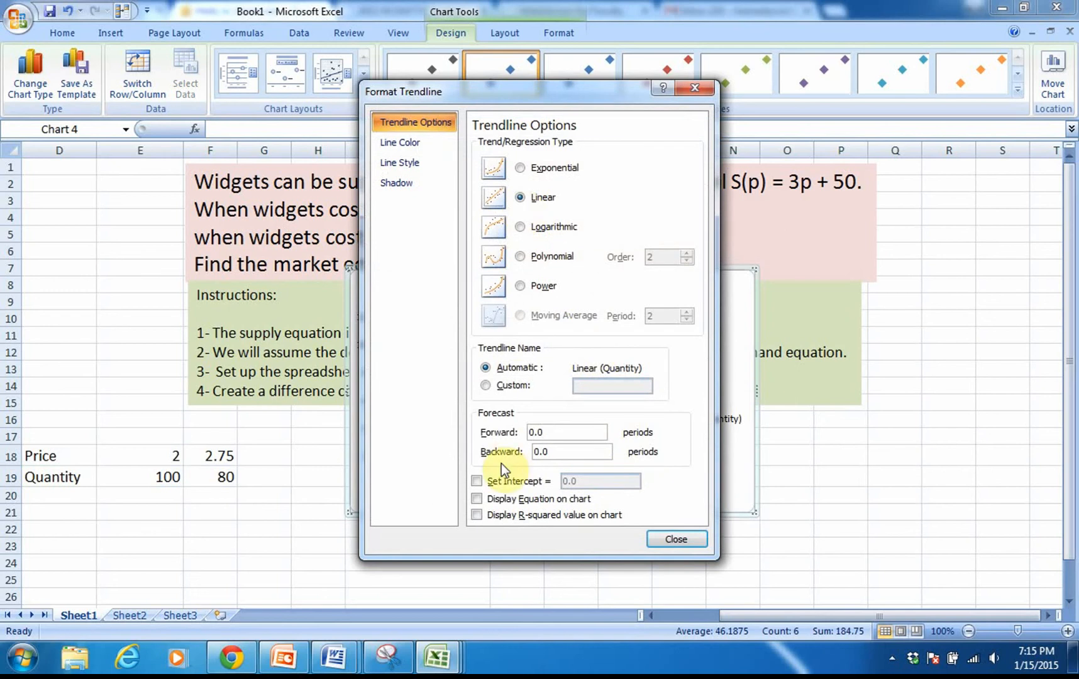
click(476, 499)
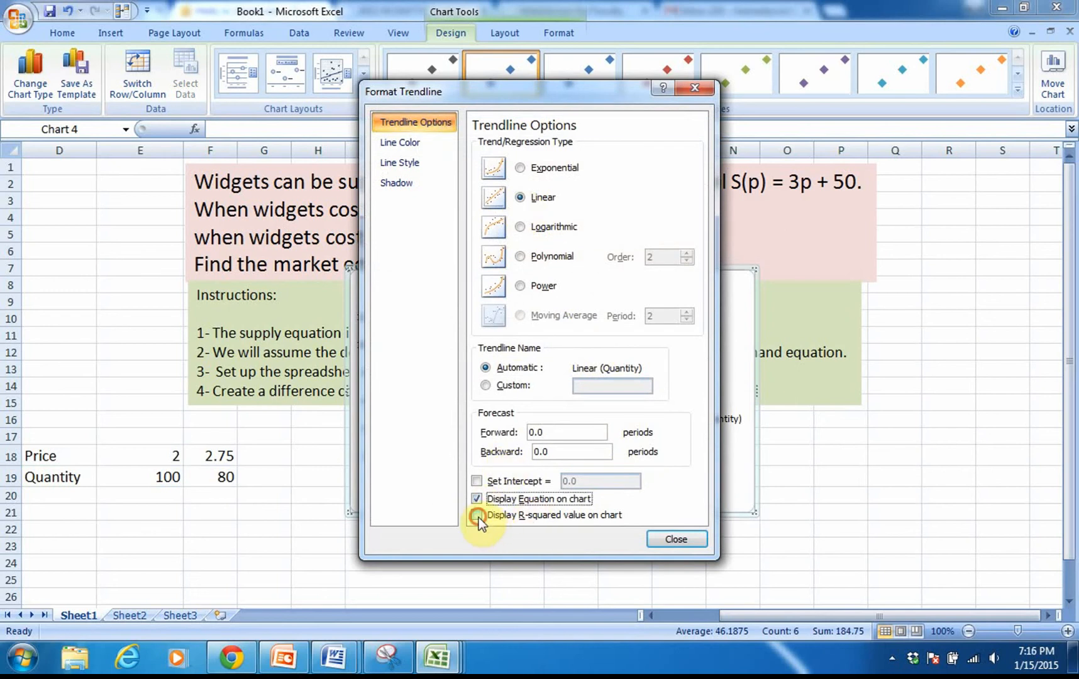
click(477, 516)
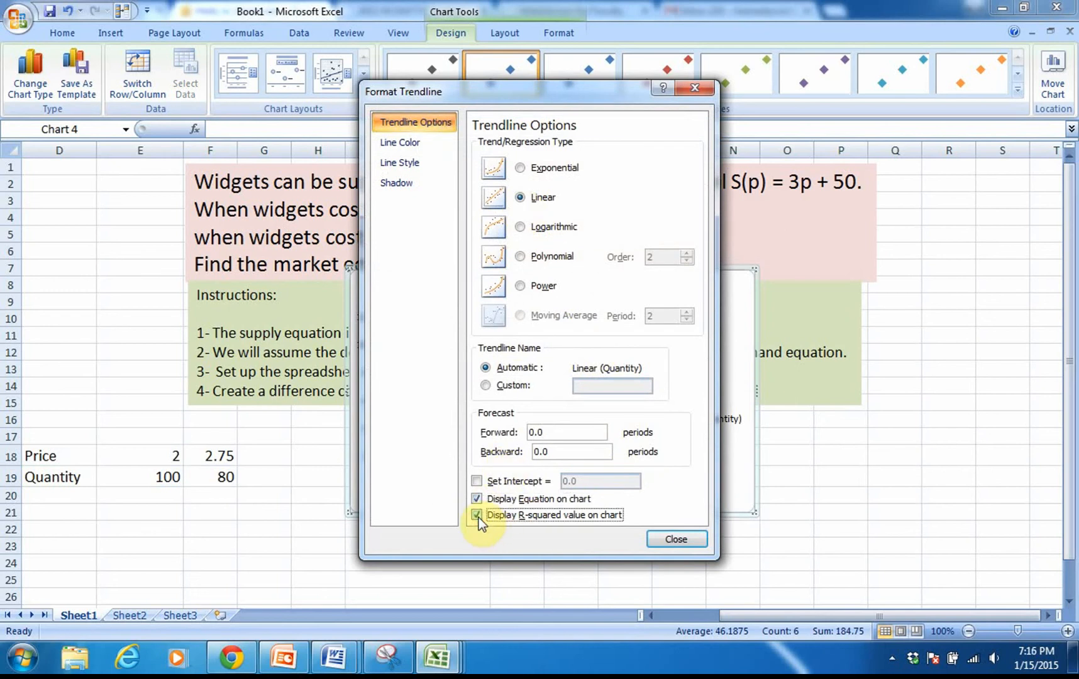
click(667, 541)
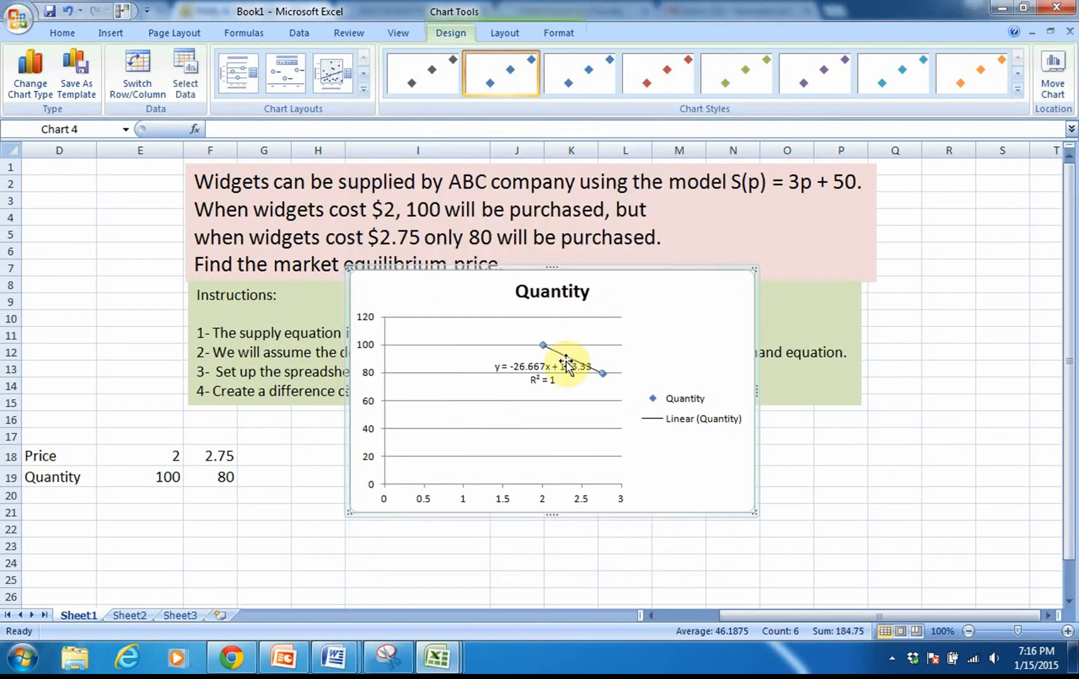
drag(537, 376, 443, 299)
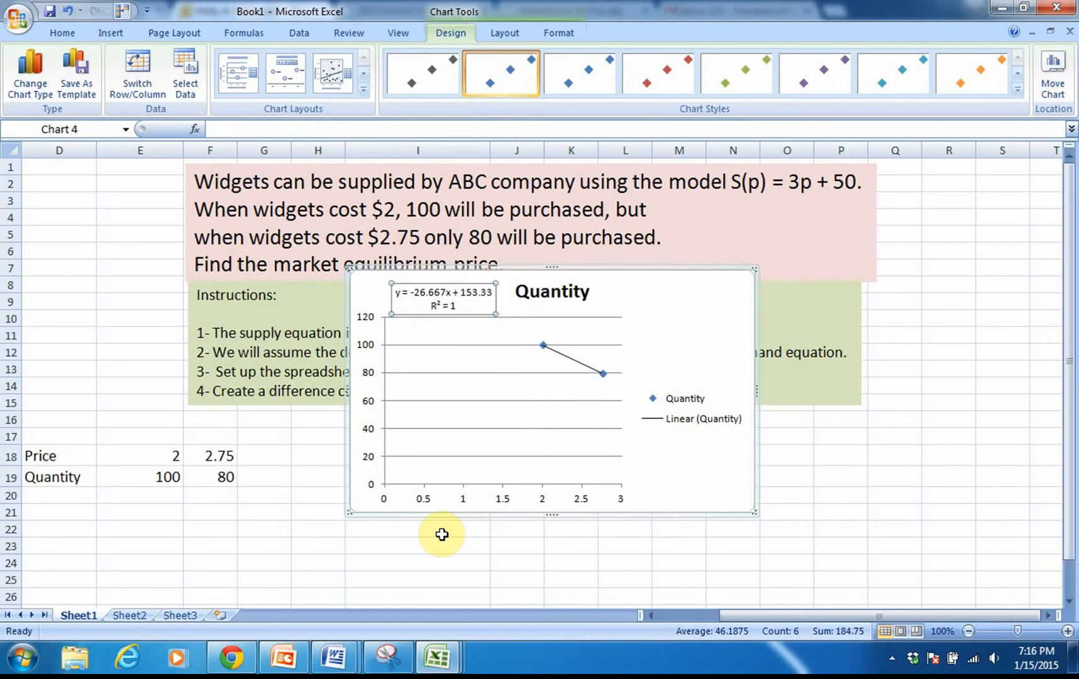
Step: Enter the label Demand Eq. in D16 and move the chart so it starts at column N
click(34, 419)
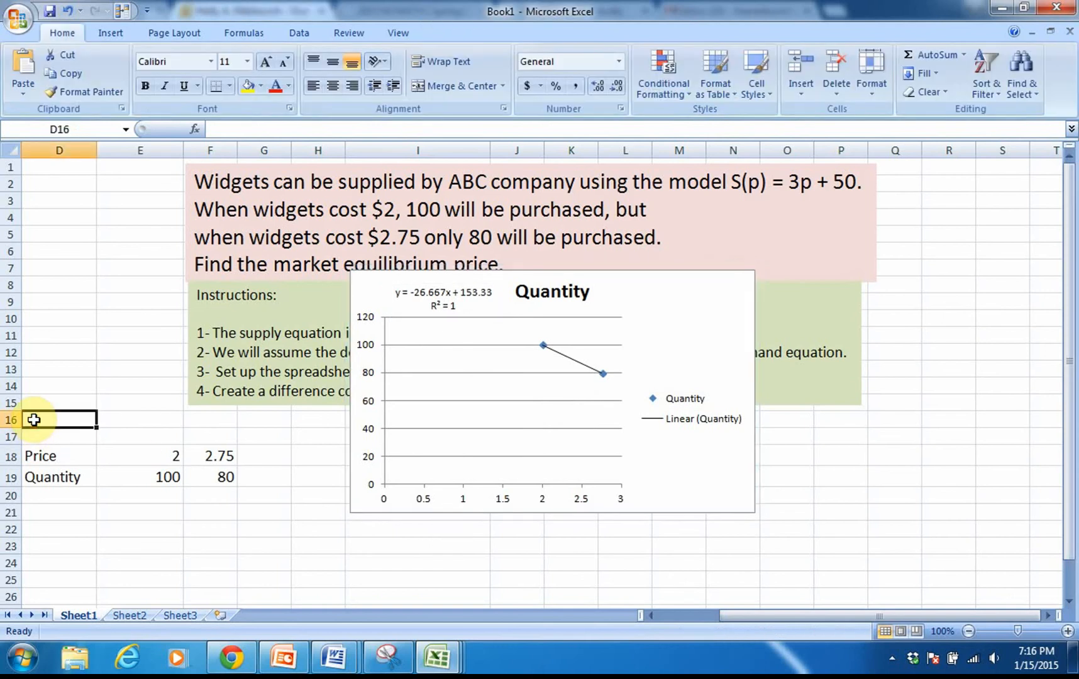
text(Demand)
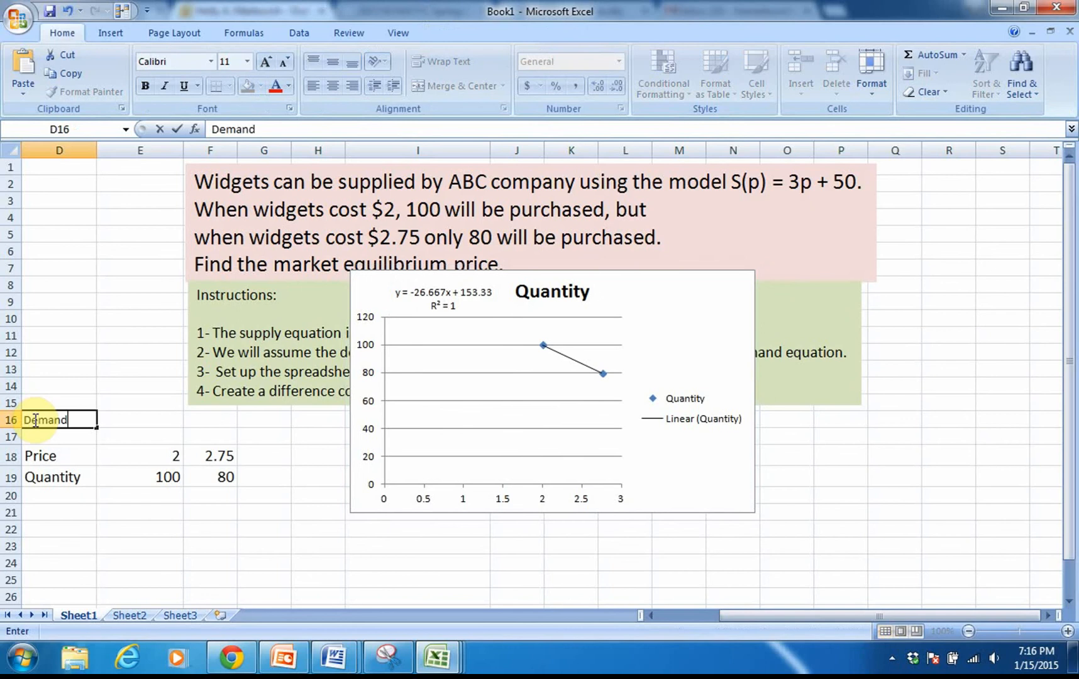
text( Eq.)
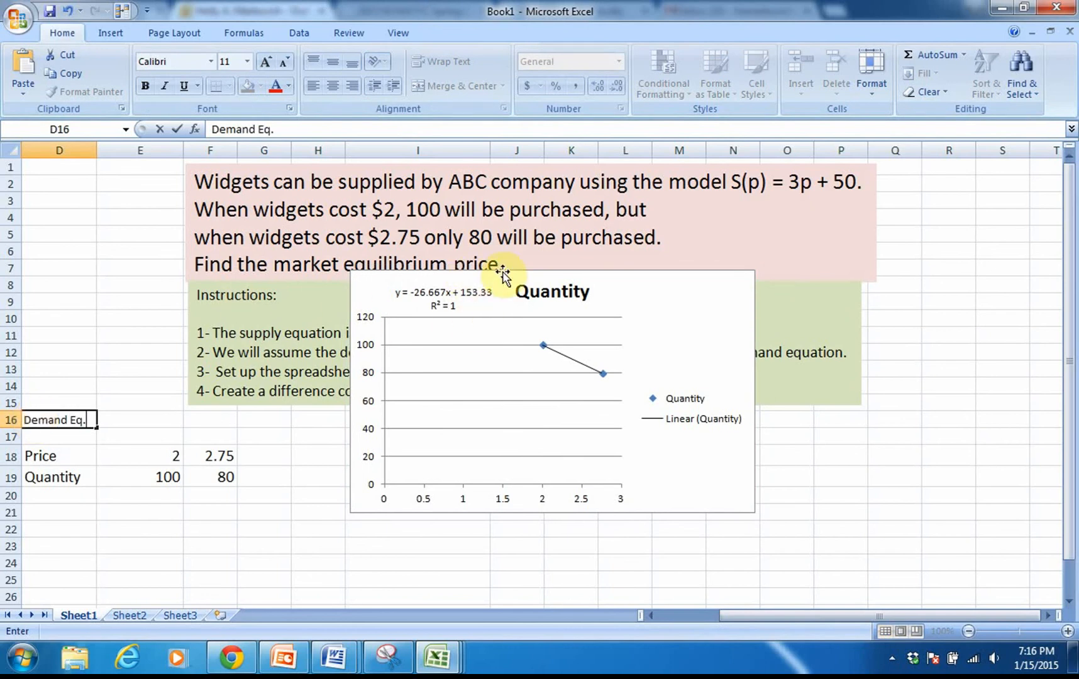
drag(503, 272, 861, 259)
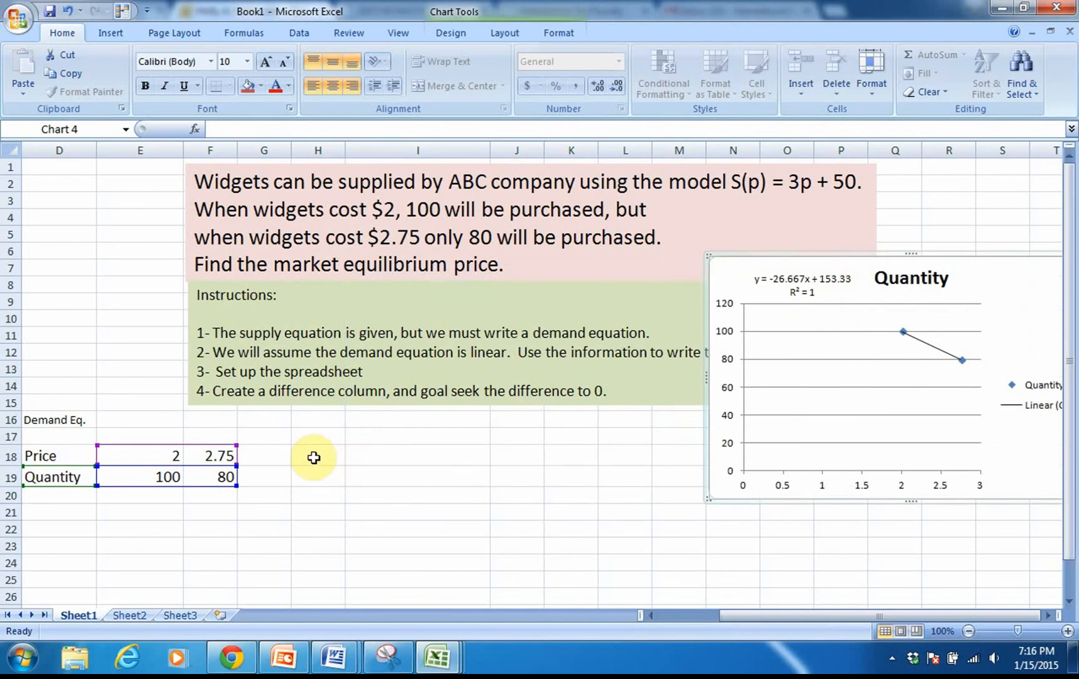
Step: Enter the table headers Price P, Supply Equation and Demand Equation in H18, I18 and J18
click(314, 457)
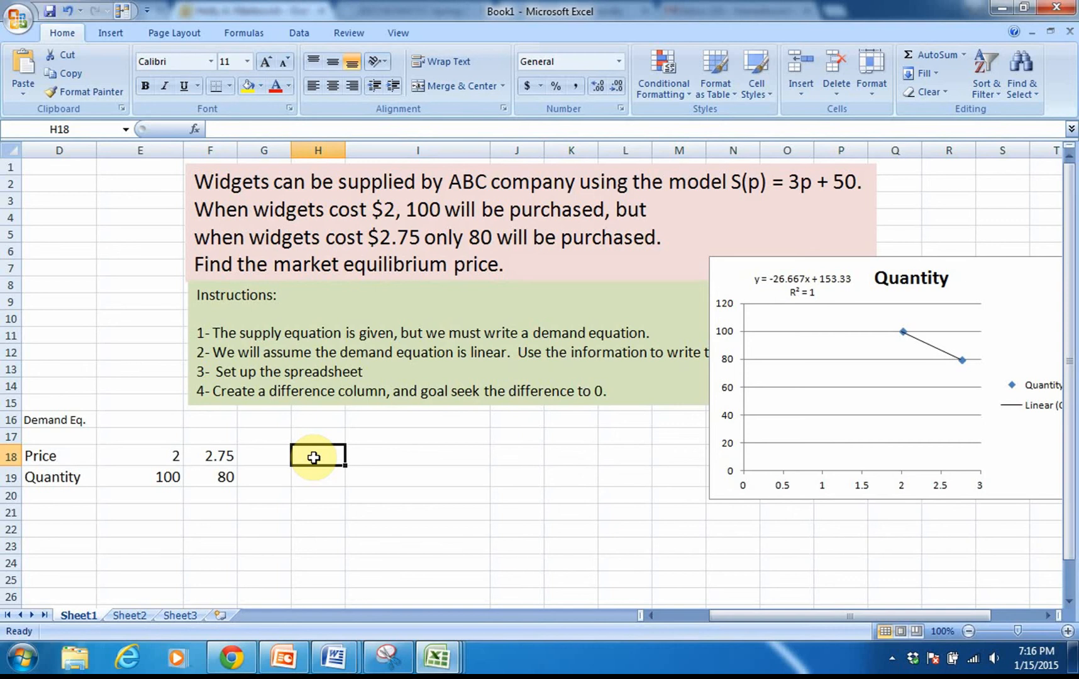
text(Price)
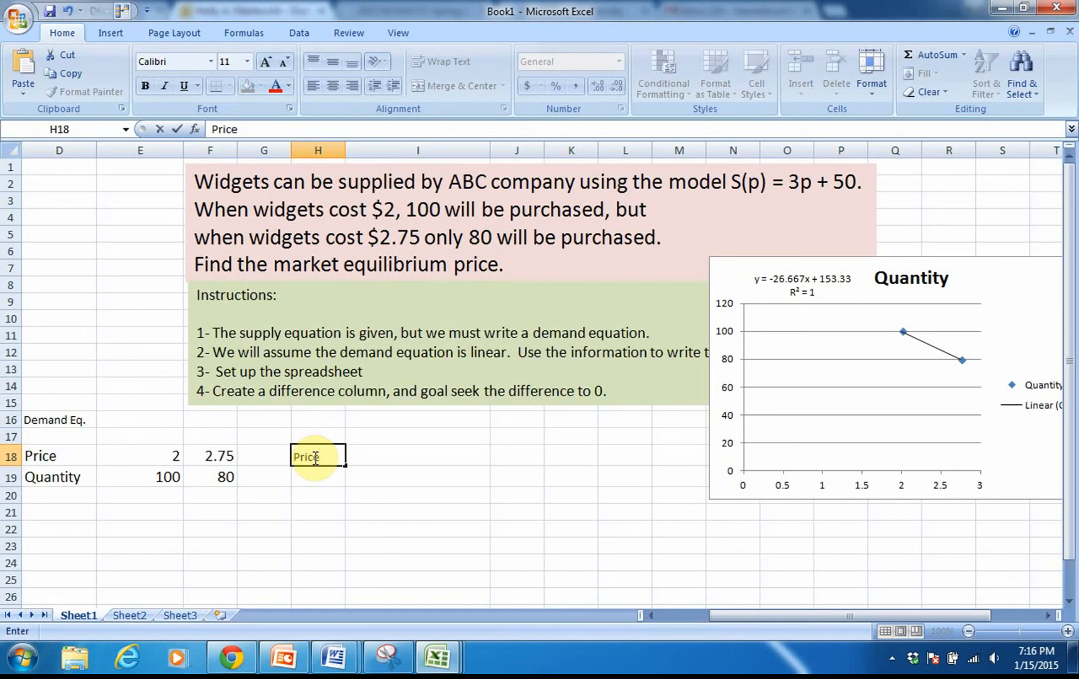
text( P)
key(Tab)
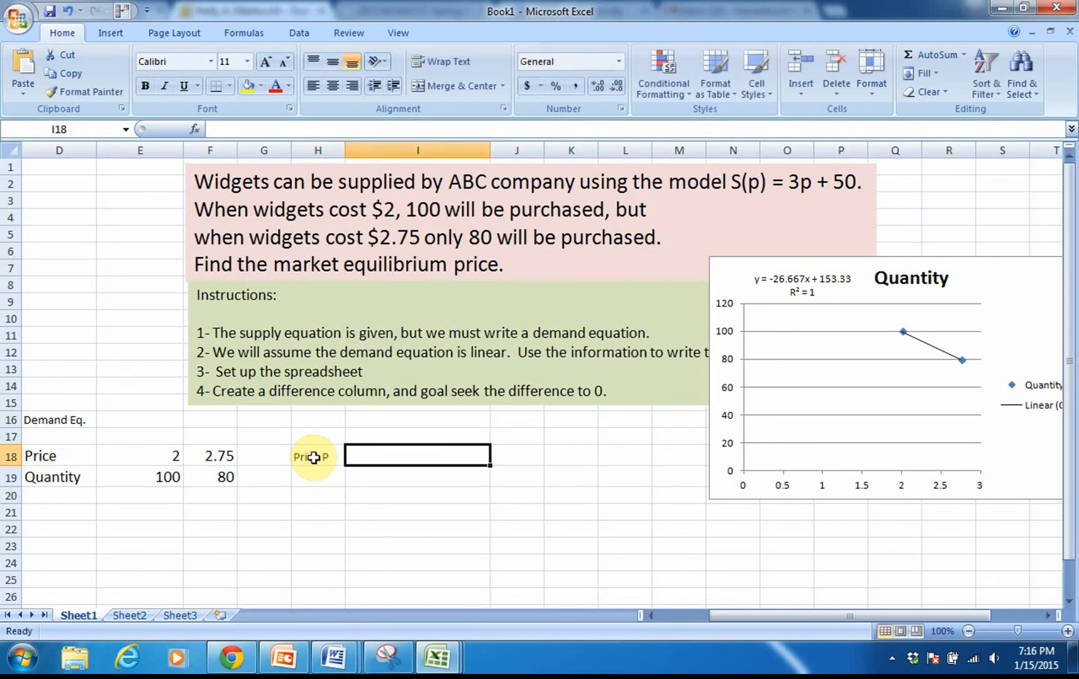
text(Su)
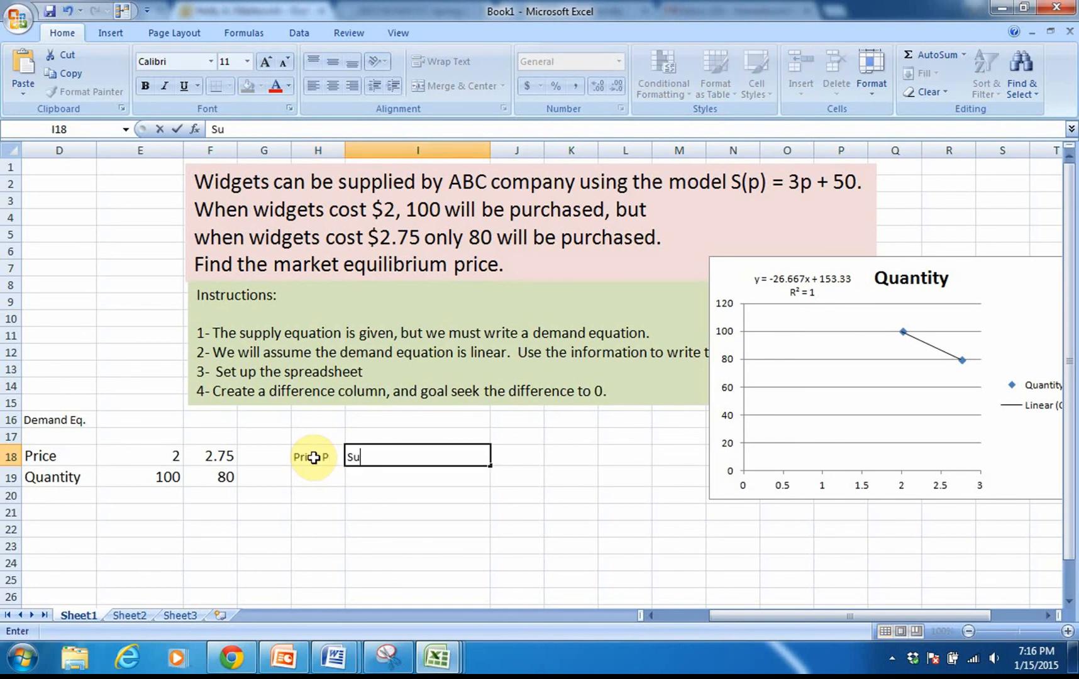
text(pply Equation)
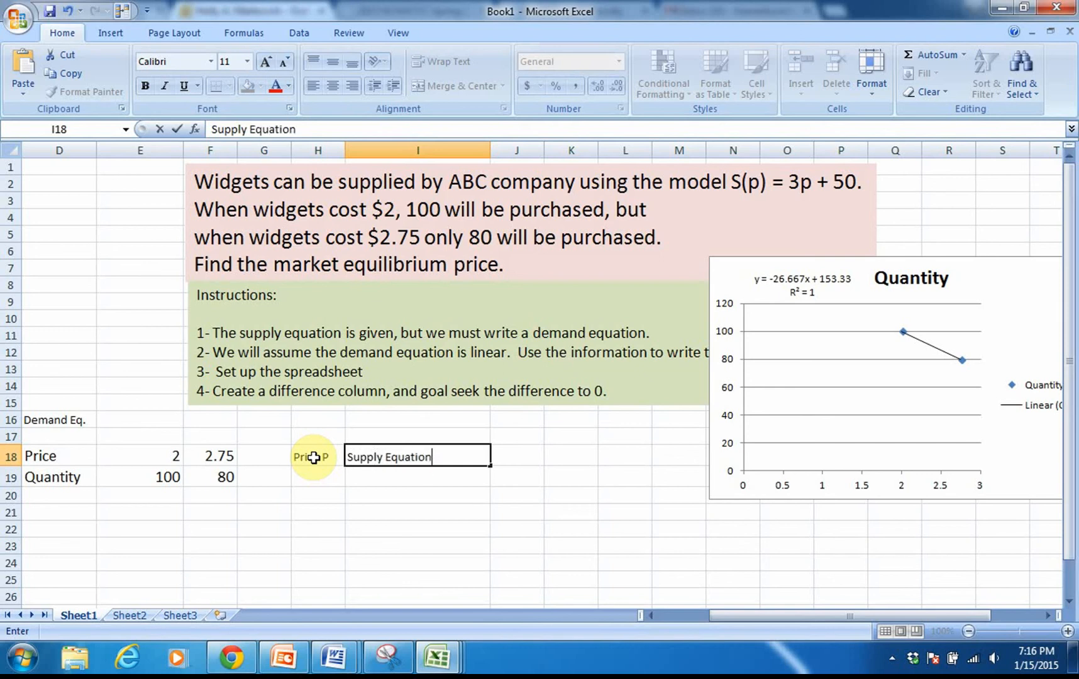
key(Tab)
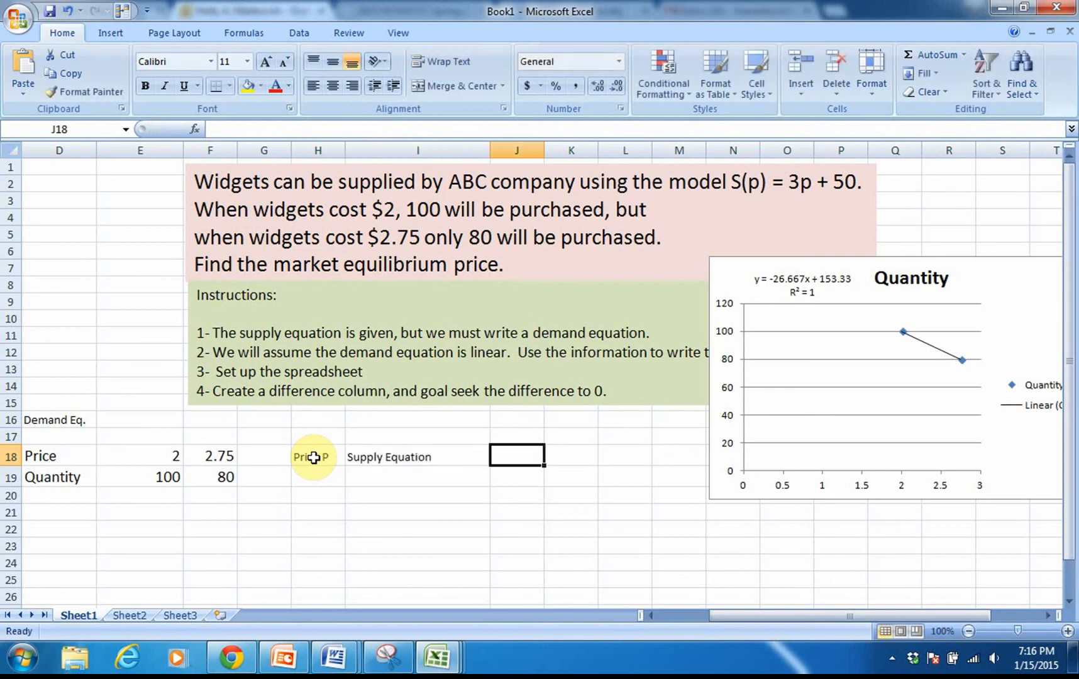
text(Deman)
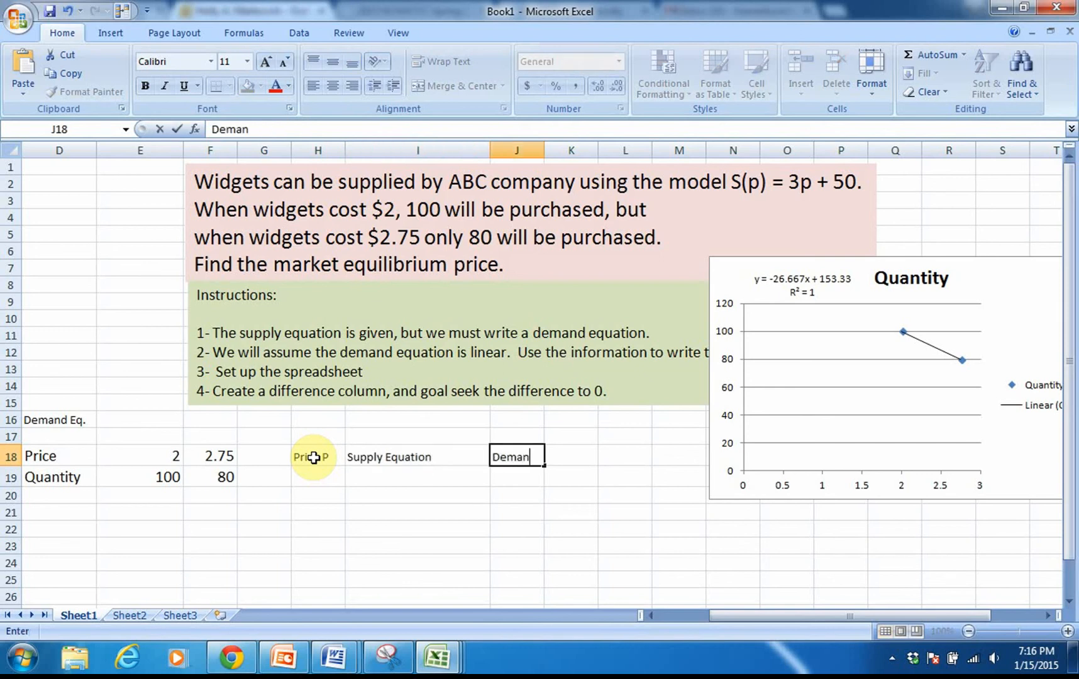
text(d Equation)
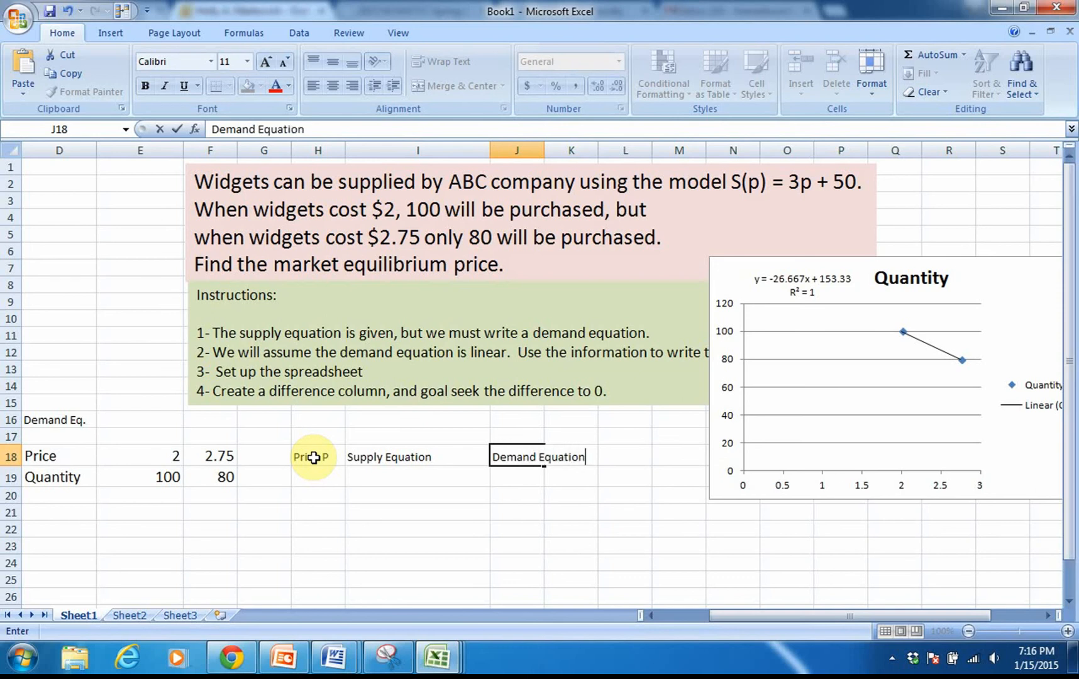
click(313, 472)
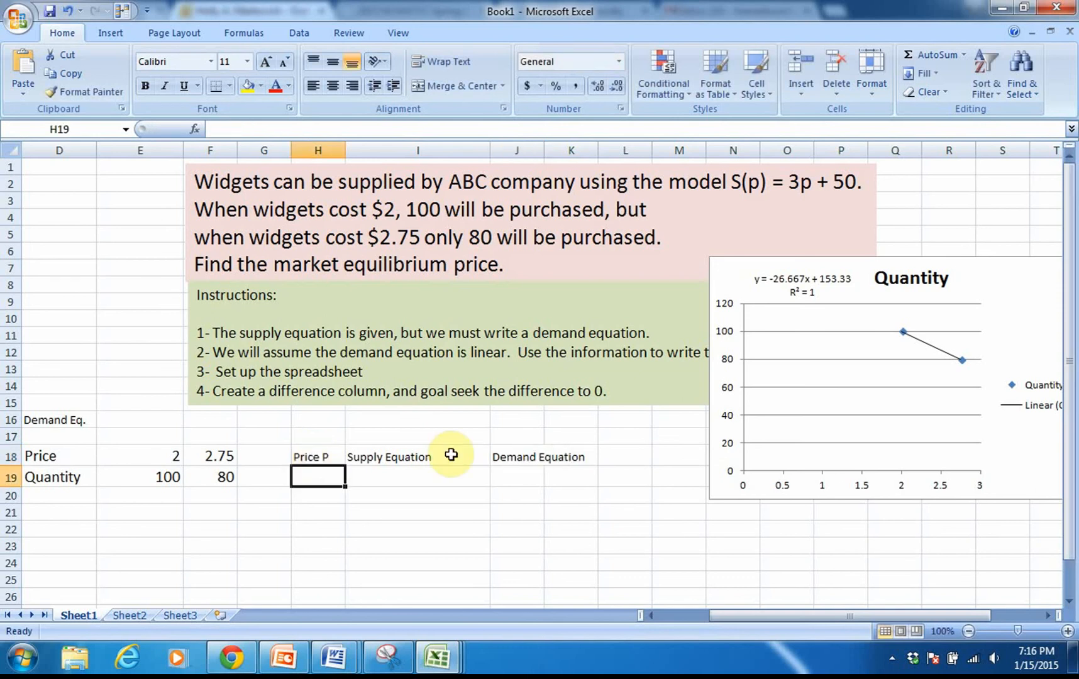
Step: Wrap the text of the Demand Equation and Supply Equation headers and narrow column I to fit the wrapped header
click(523, 453)
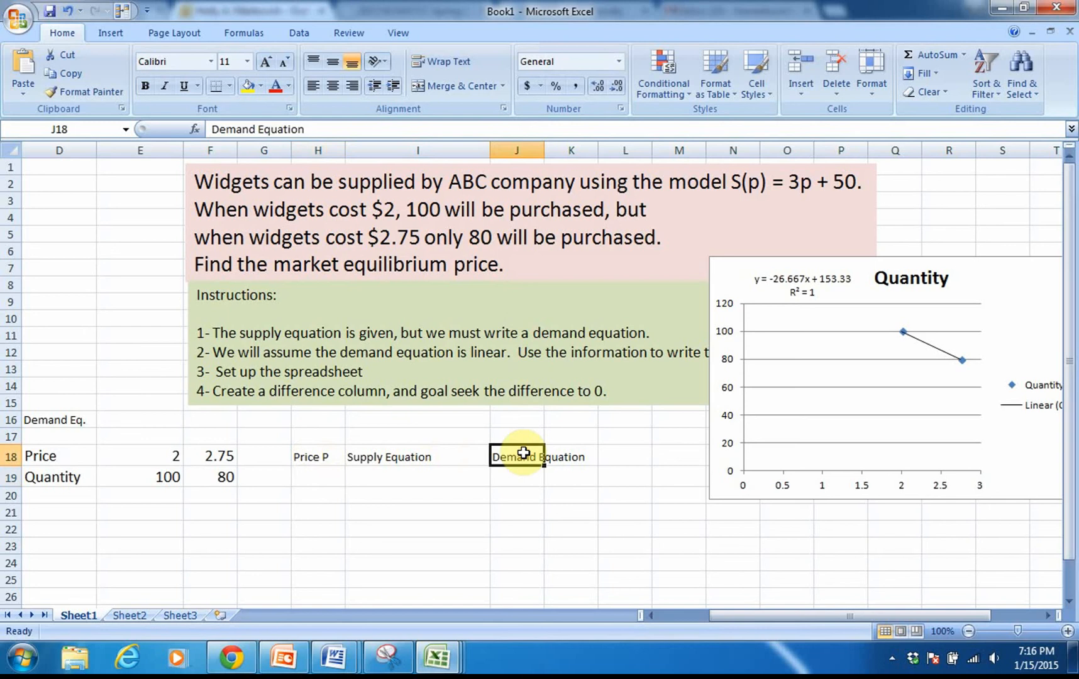
click(441, 61)
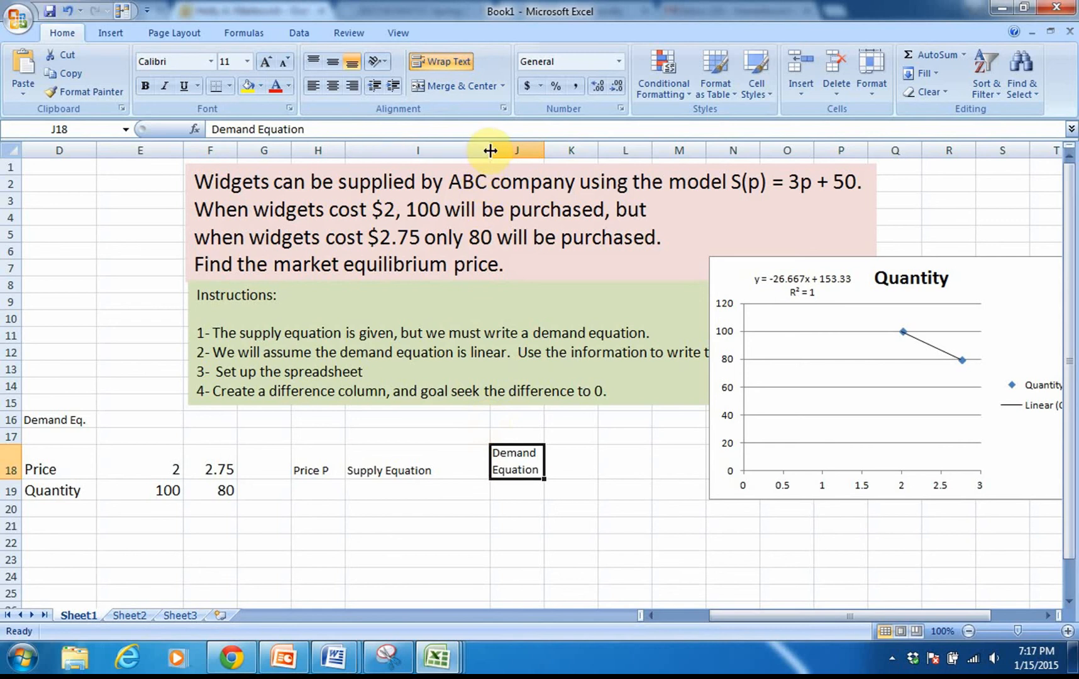
drag(490, 150, 418, 151)
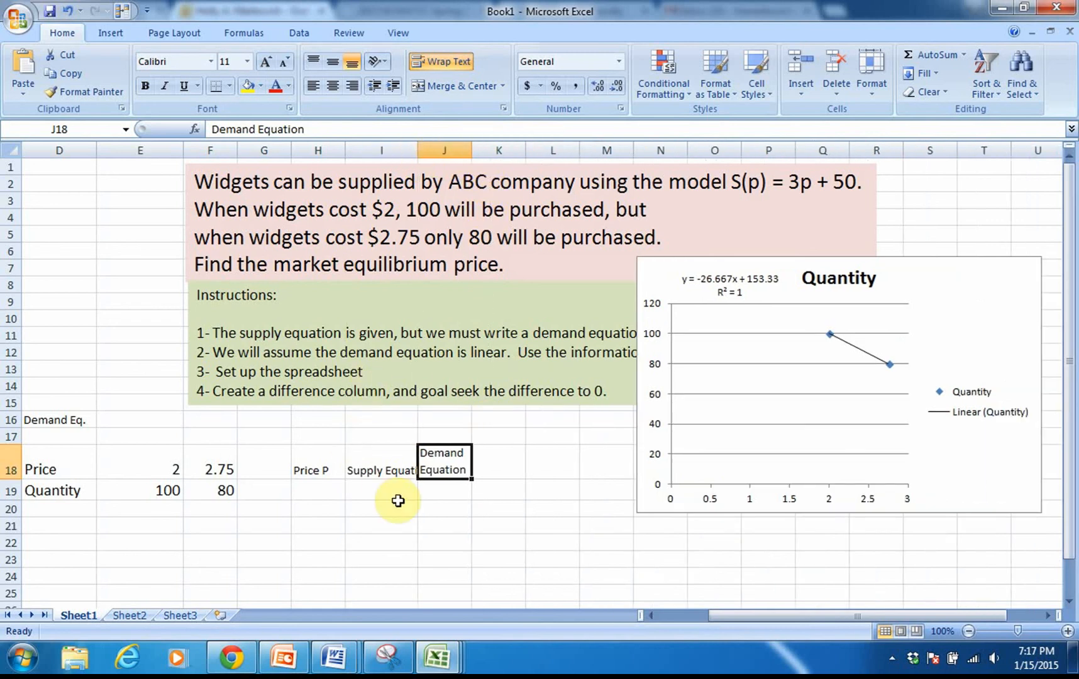
click(383, 467)
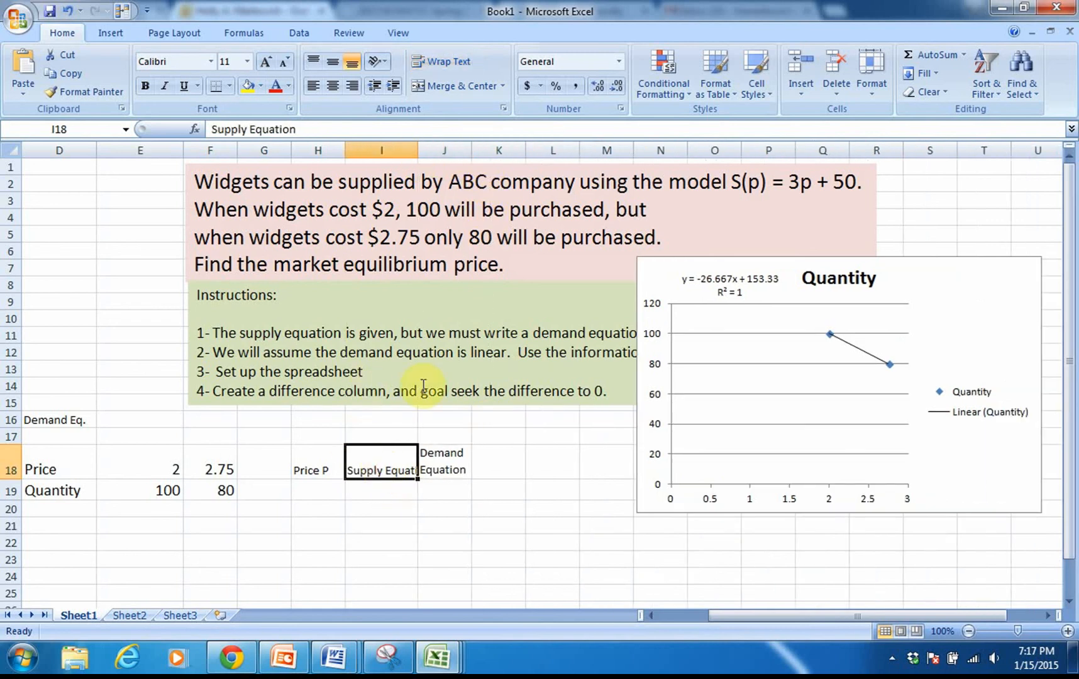
click(424, 61)
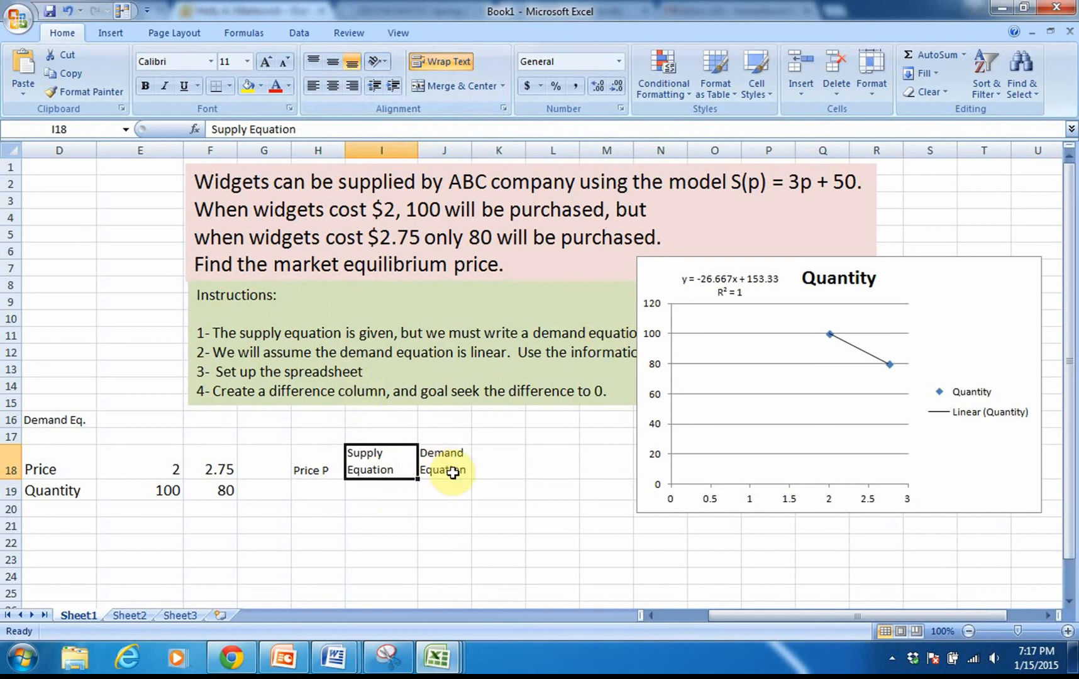
Step: Add the header Difference in K18 and widen column K slightly so the word fits
click(500, 466)
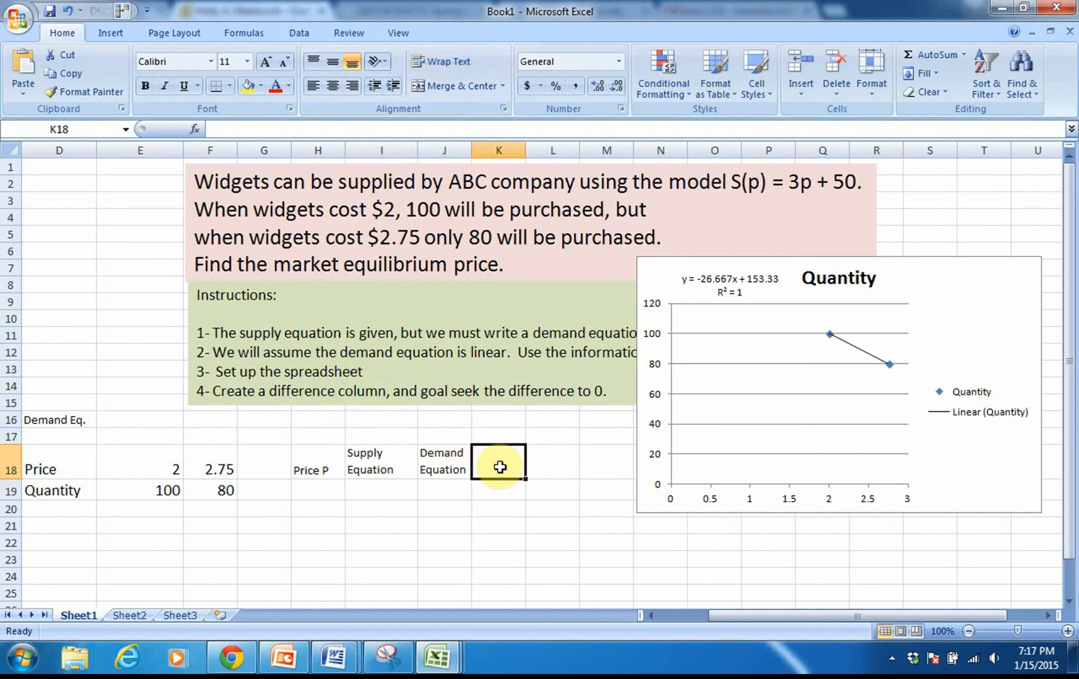
text(Di)
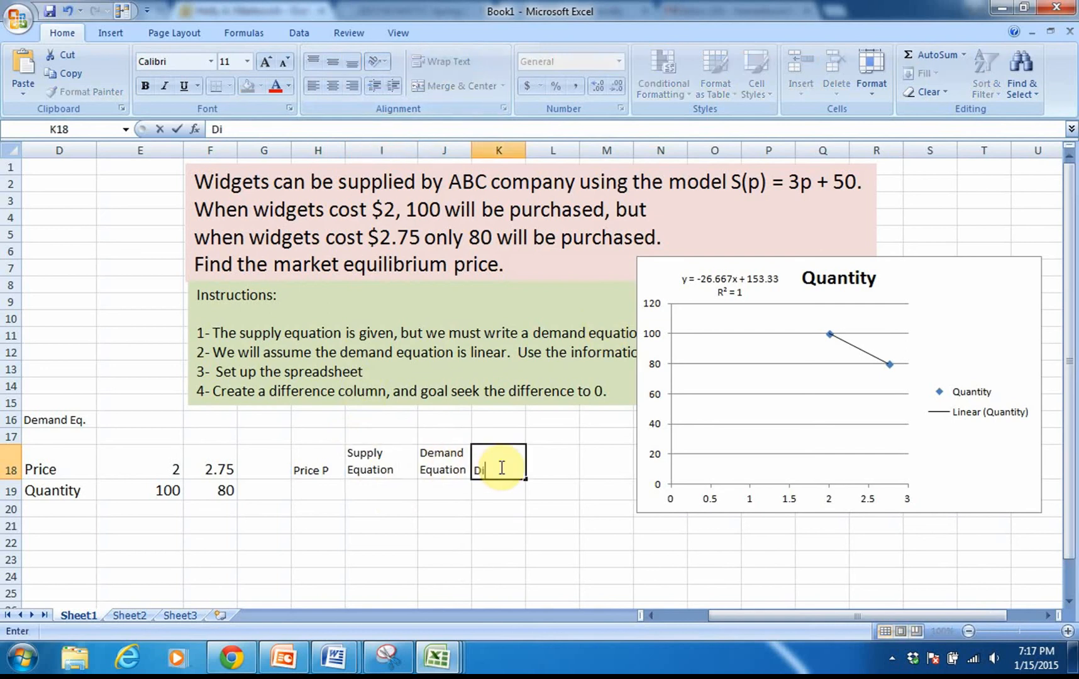
text(fference)
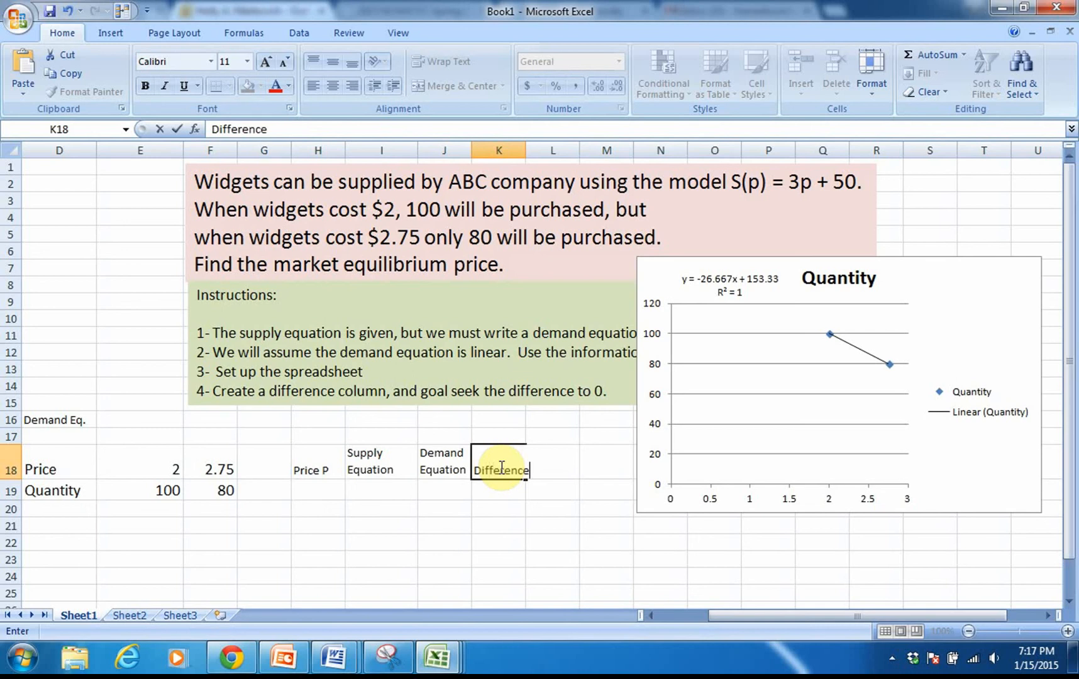
click(529, 151)
drag(527, 151, 534, 151)
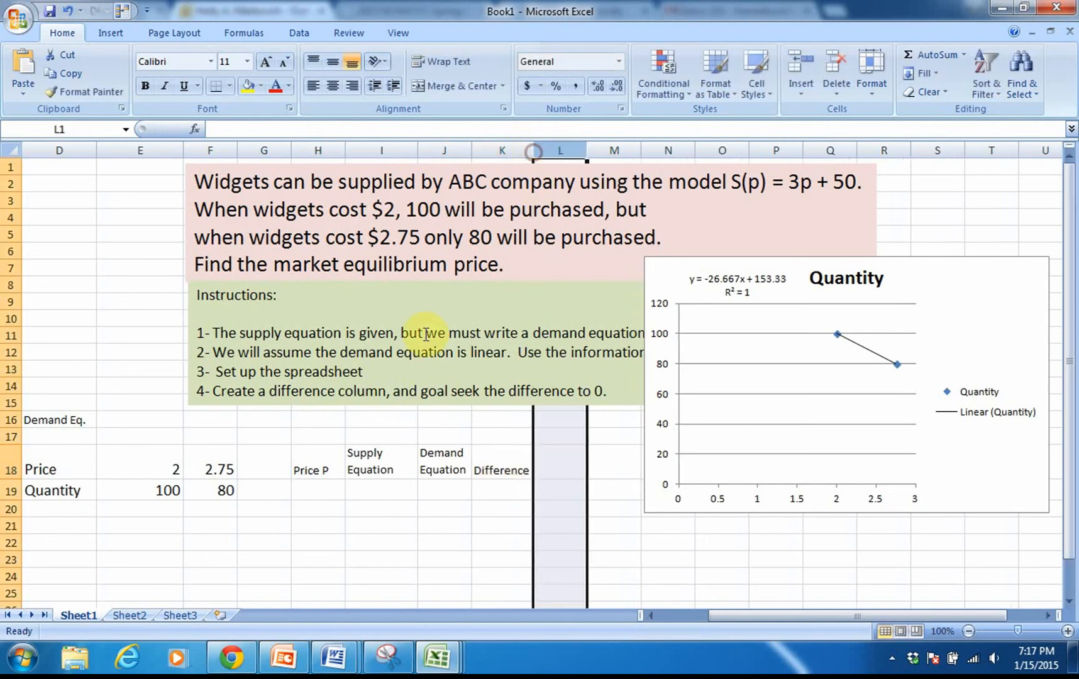
Step: List the prices 0, 2, 2.75, 5 and 24 down H19:H23 under Price P
click(316, 494)
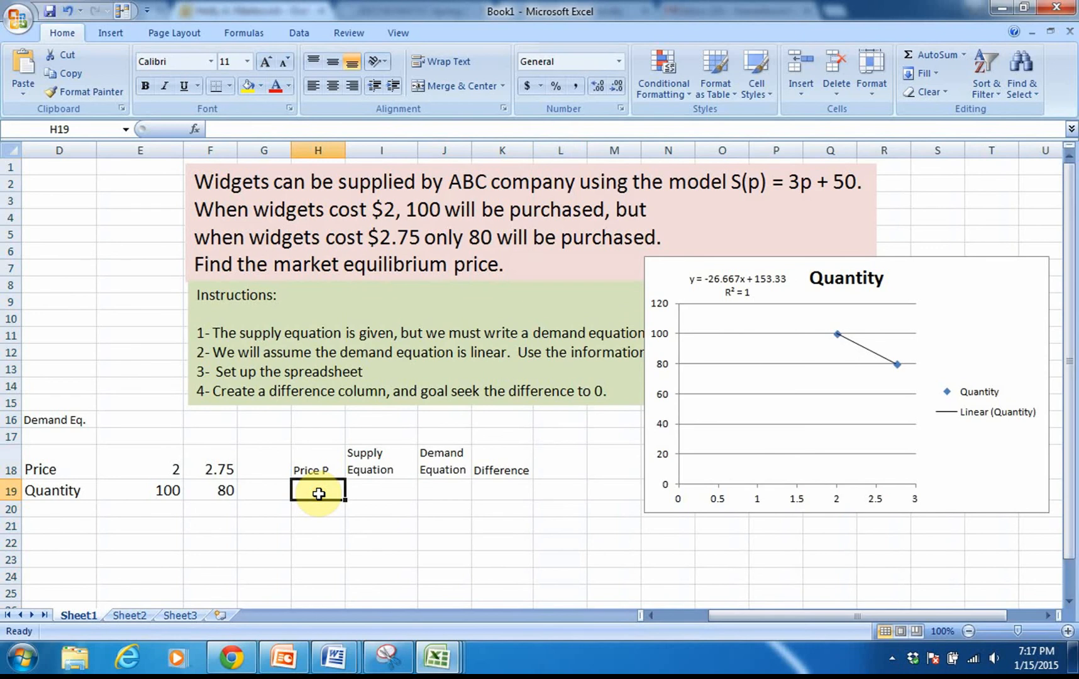
text(0)
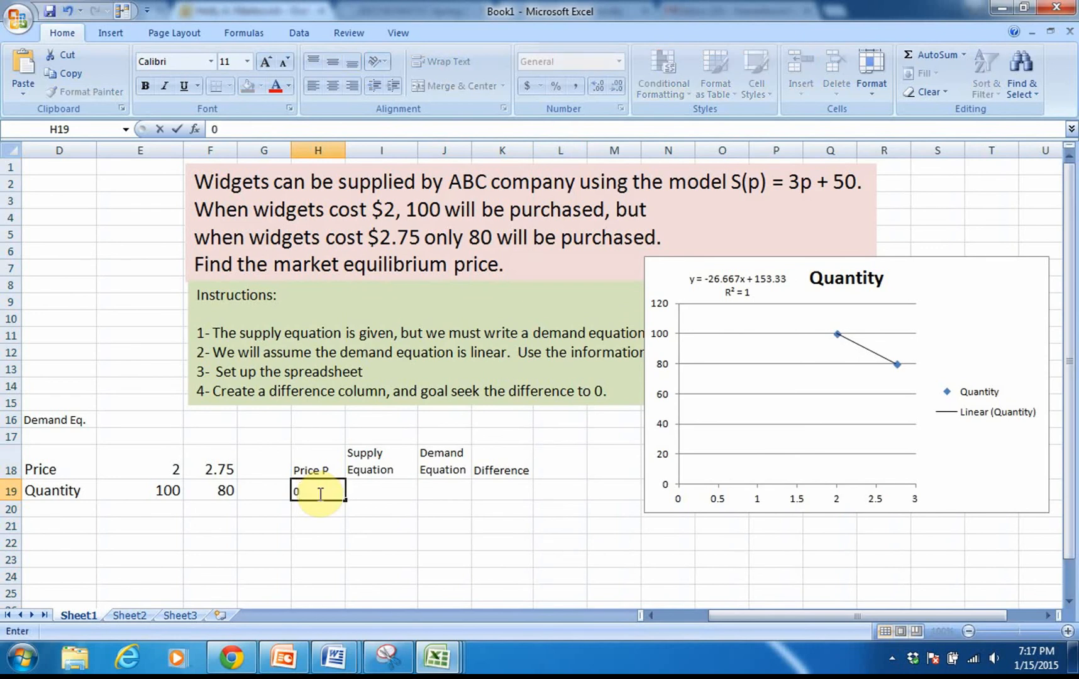
key(Return)
text(2)
key(Return)
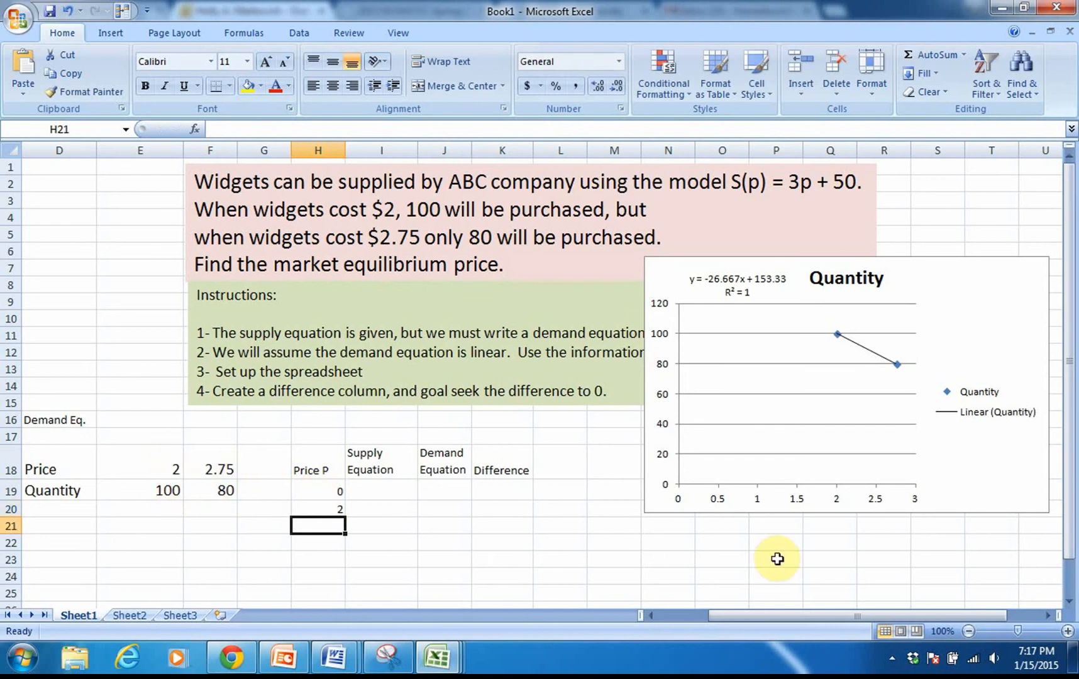
text(2.)
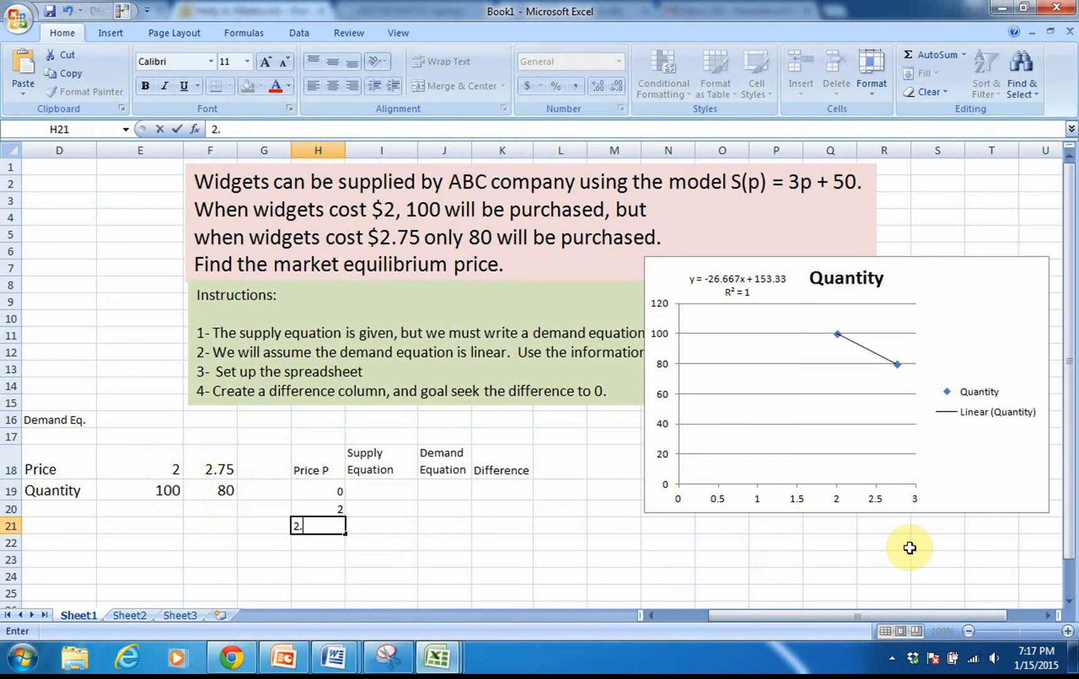
text(75)
key(Return)
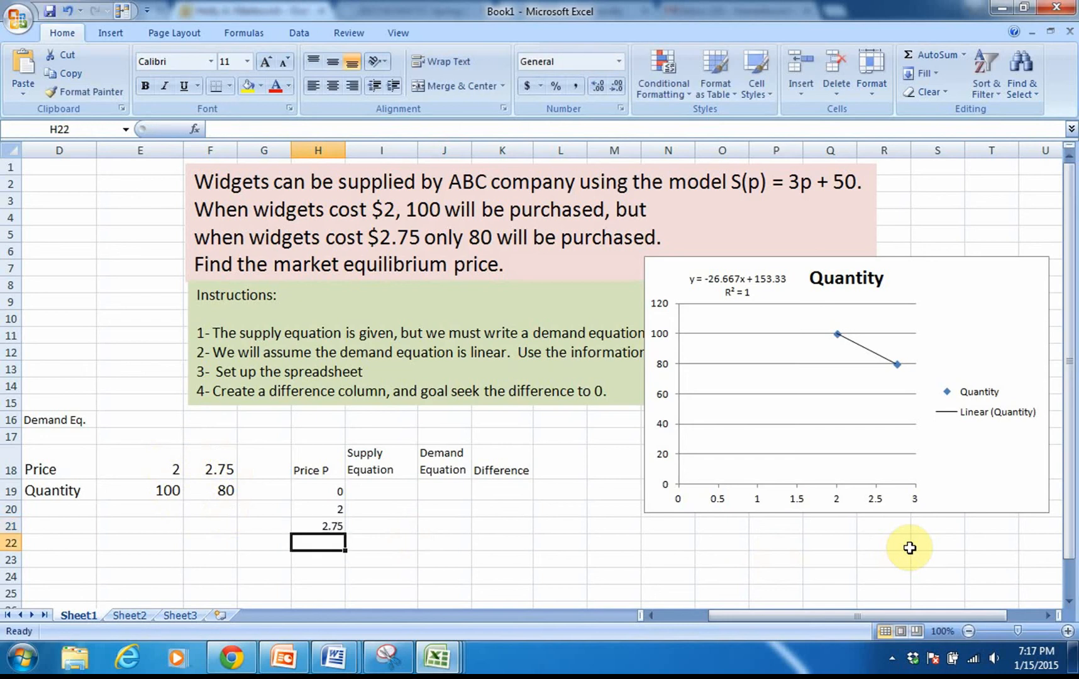
text(5)
key(Return)
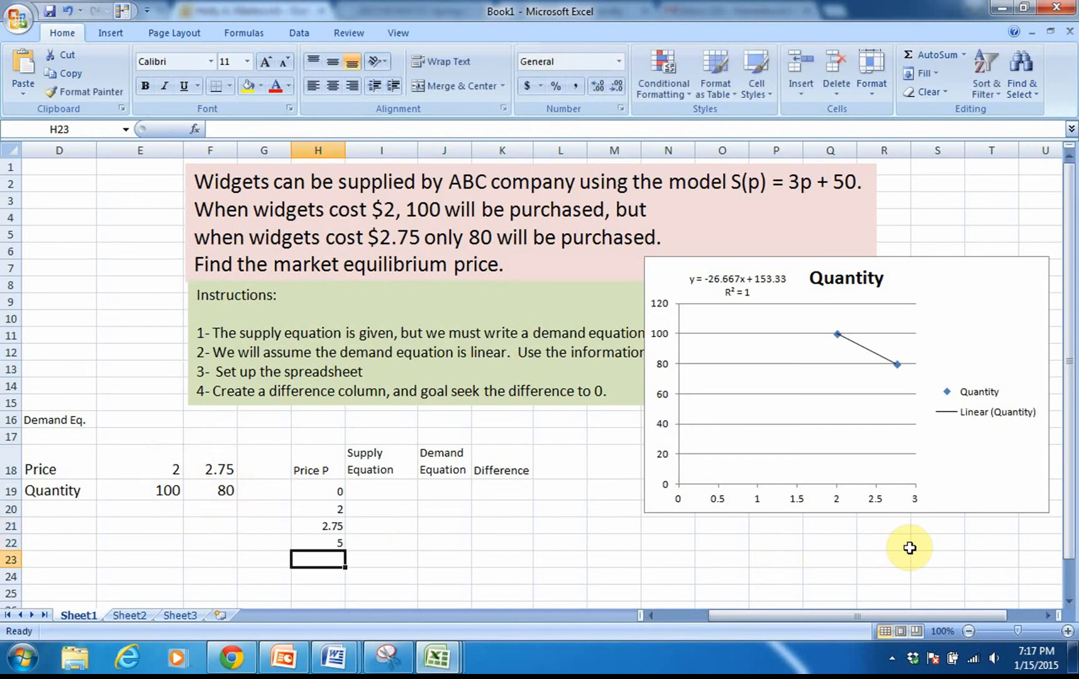
text(24)
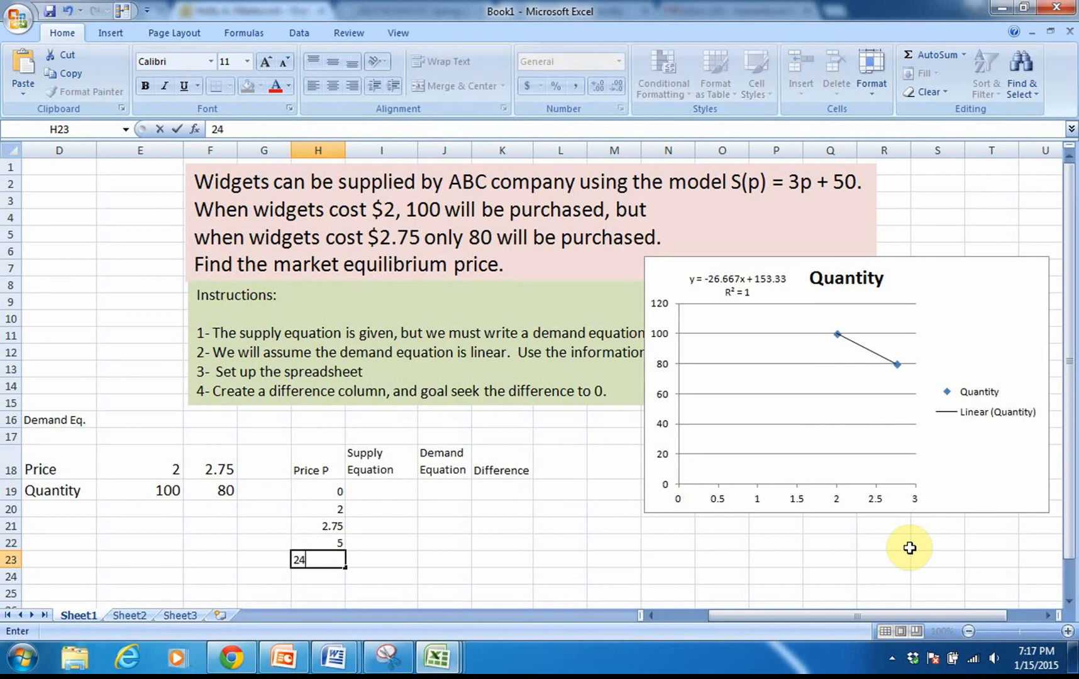
key(Return)
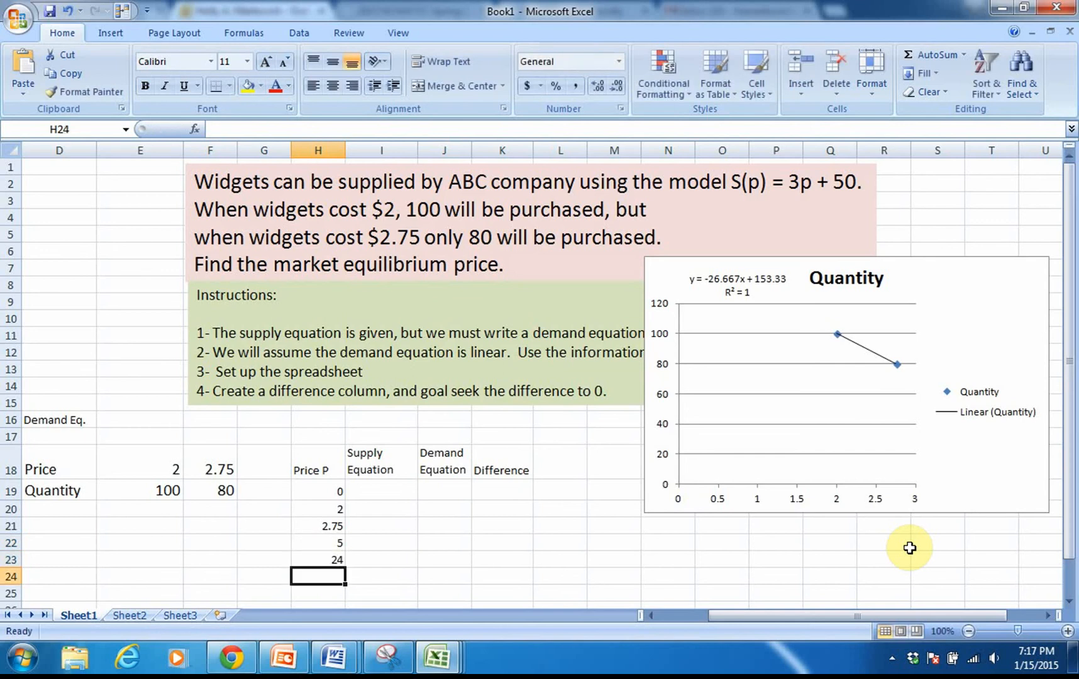
Step: Enter the supply formula =3*H19+50 in I19 and fill it down to I23
click(374, 489)
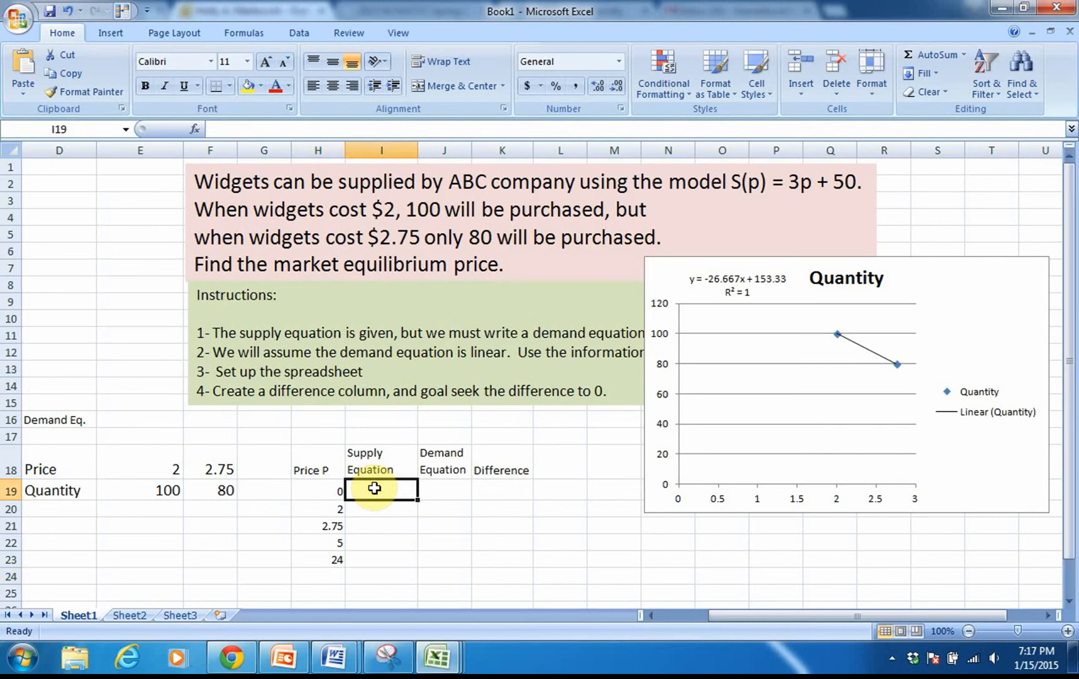
text(=)
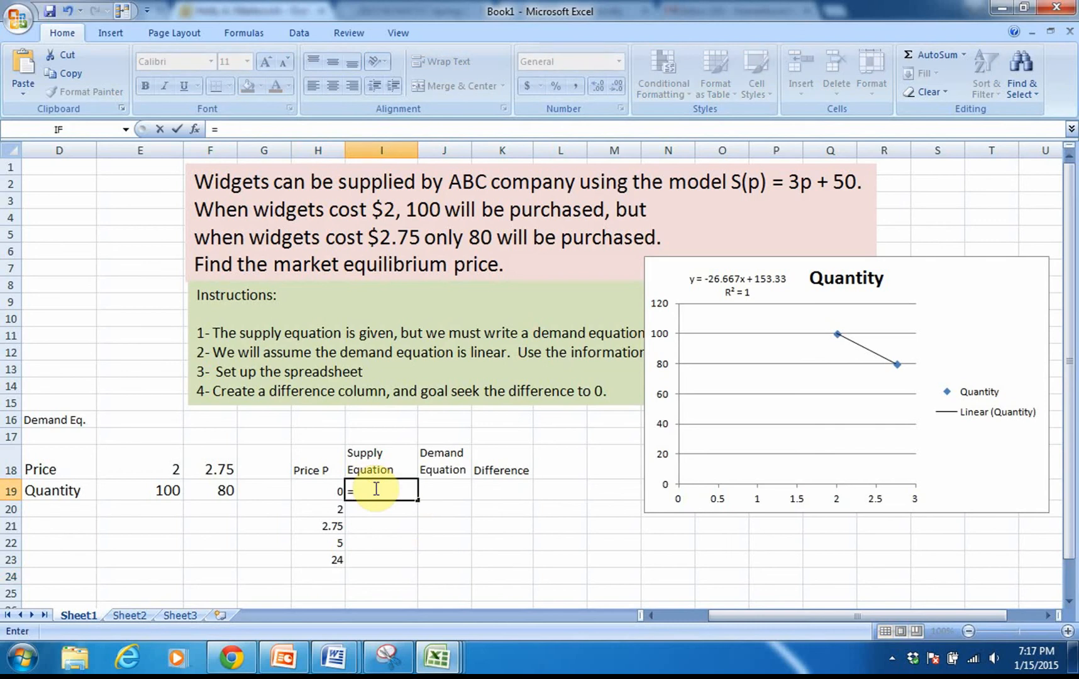
text(3*)
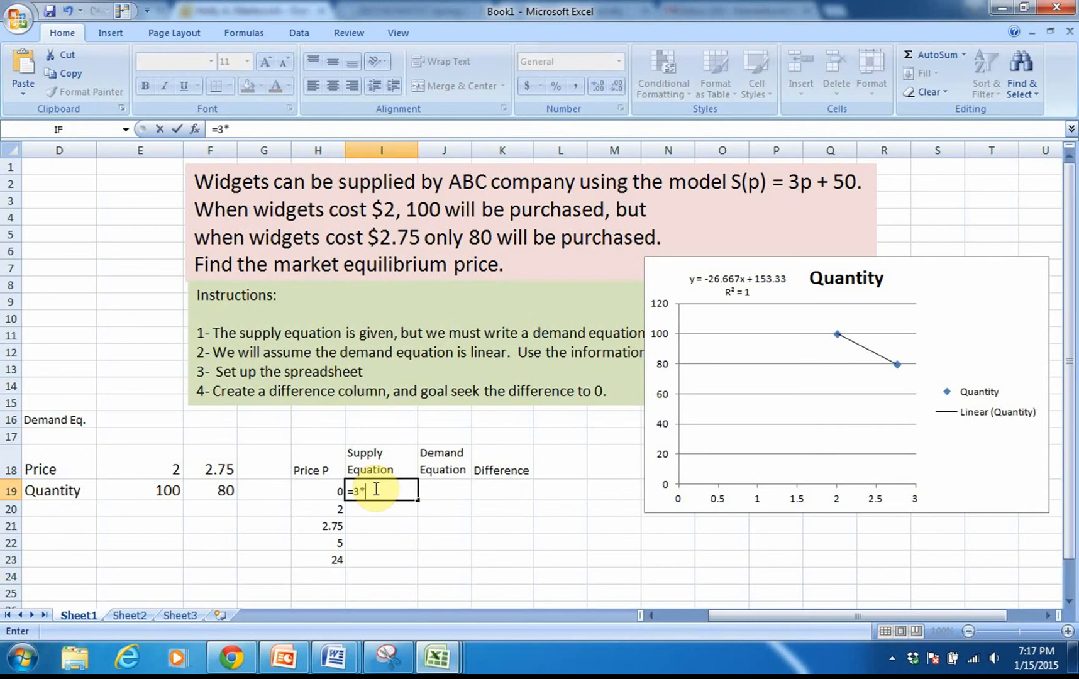
click(314, 490)
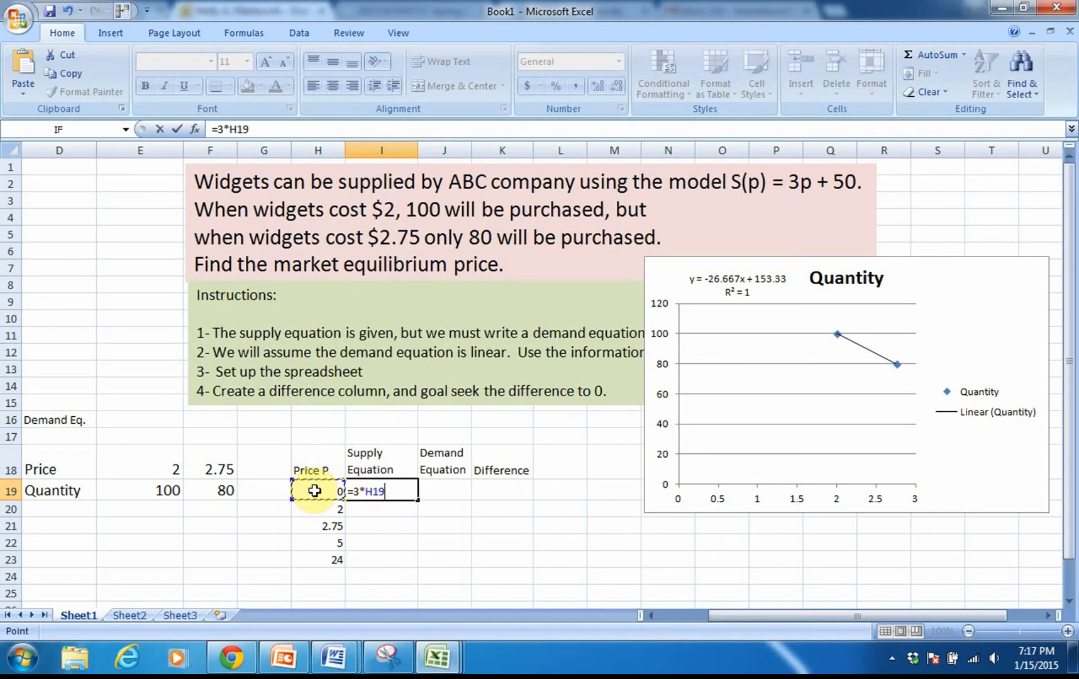
text(+50)
key(Return)
click(379, 493)
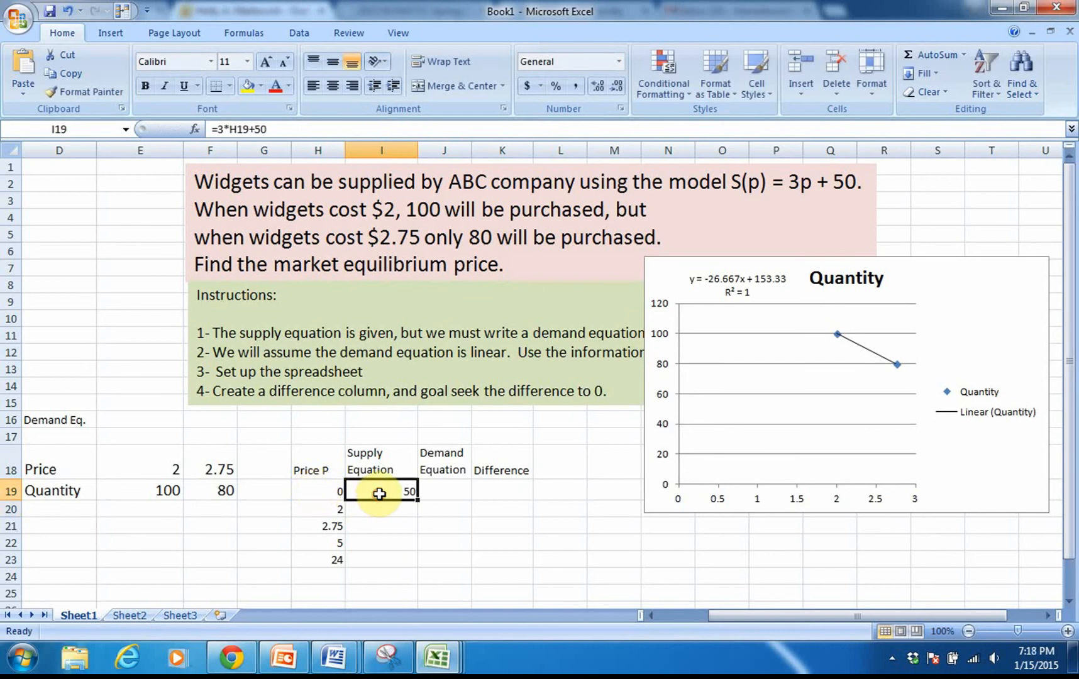
double_click(417, 499)
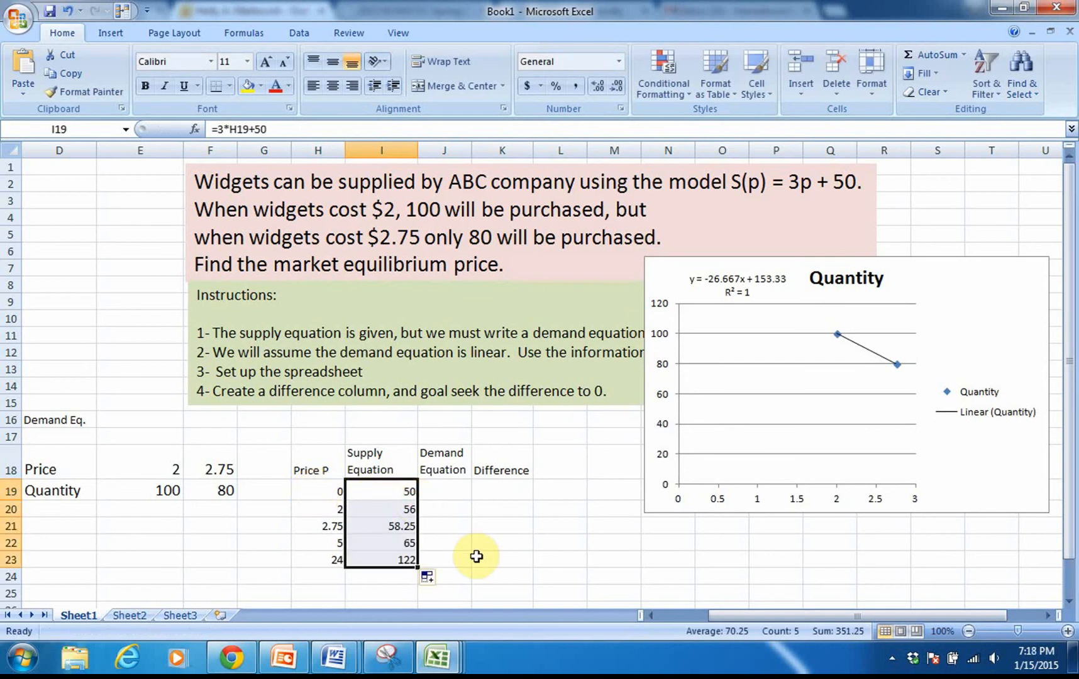
Step: Enter the demand formula =-26.667*H19+153.33 in J19 and fill it down to J23
double_click(449, 495)
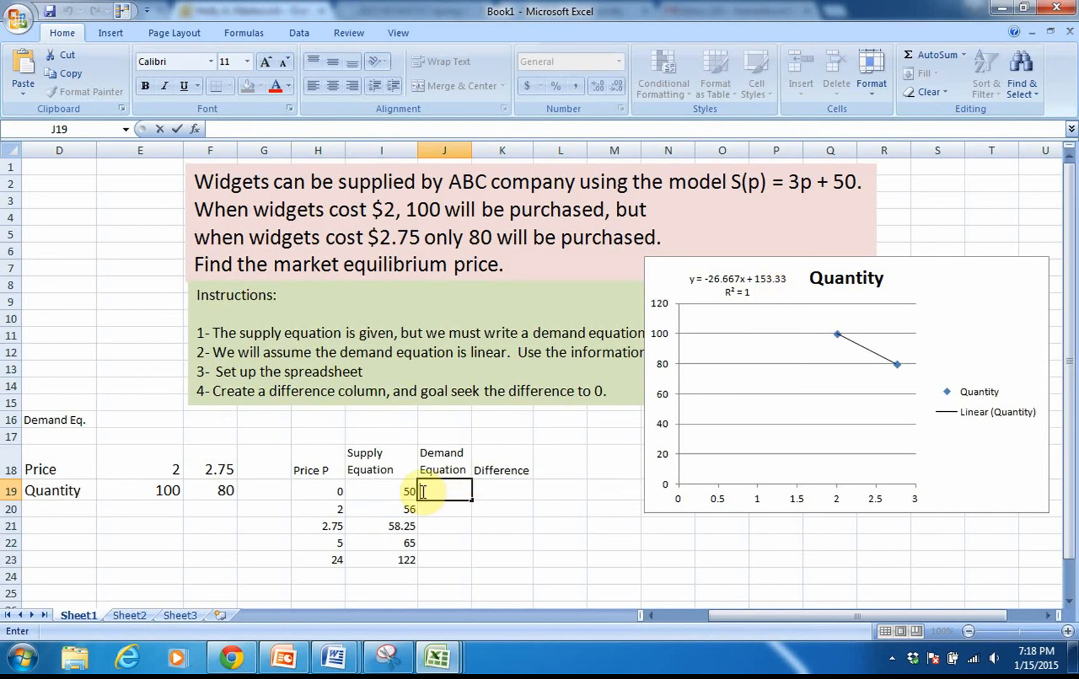
text(=)
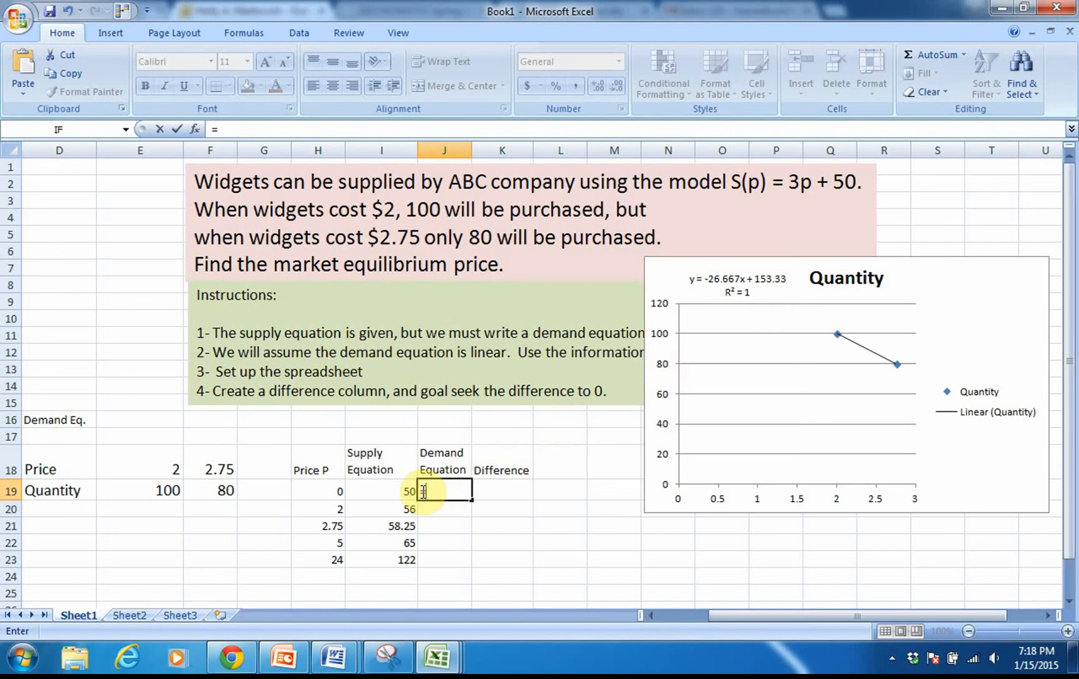
text(-26)
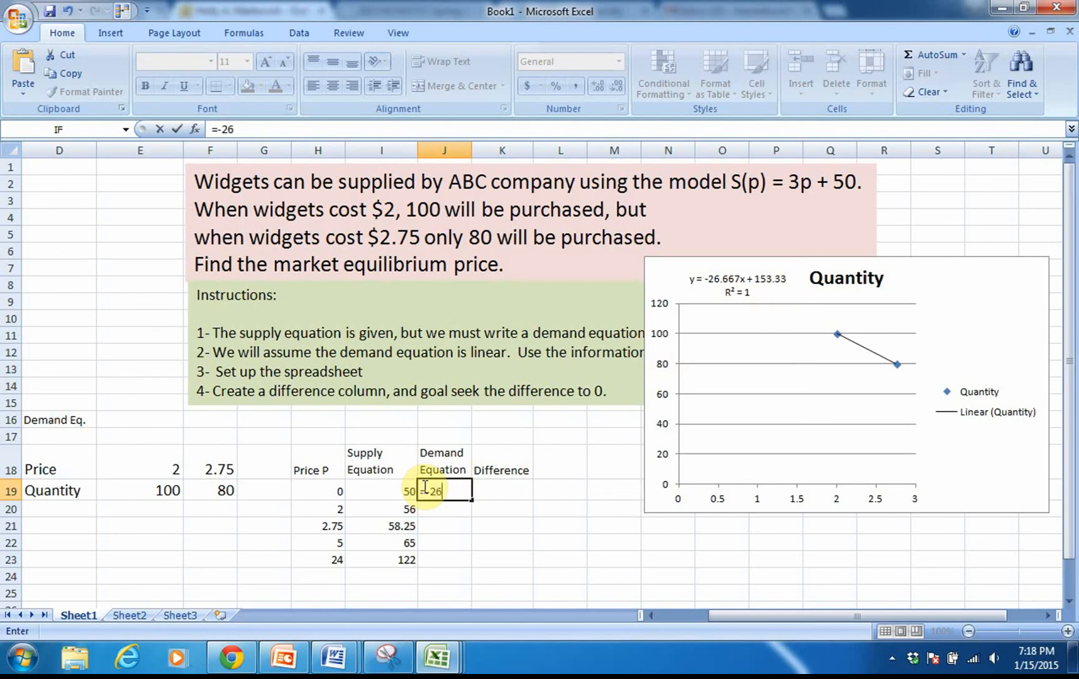
text(.667*)
click(322, 494)
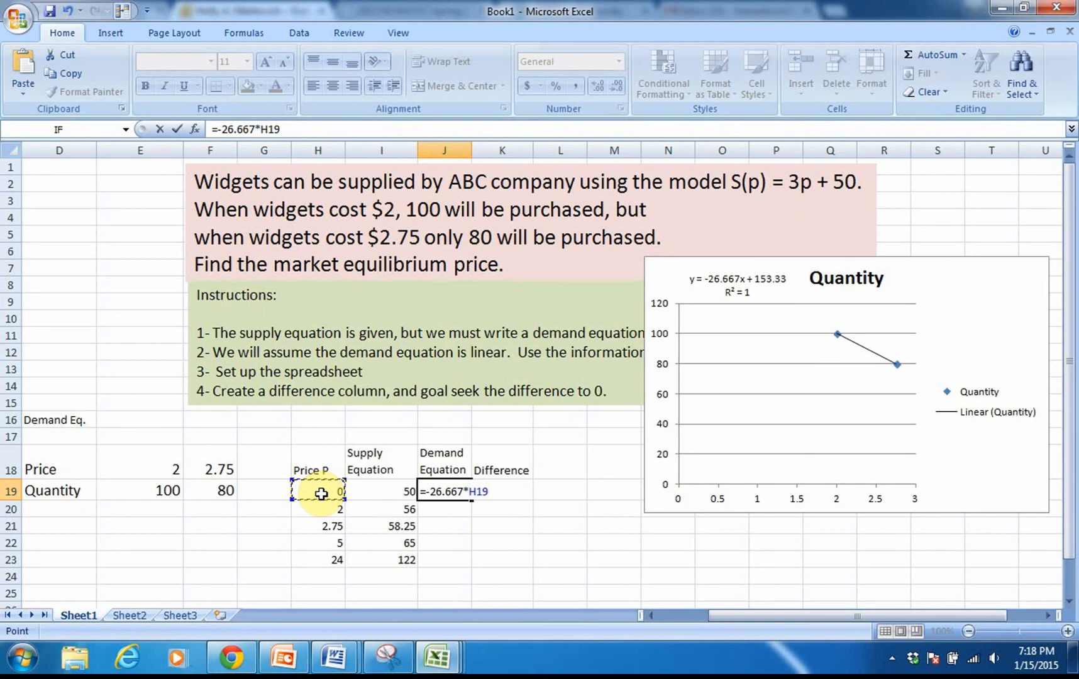
text(+153.33)
key(Return)
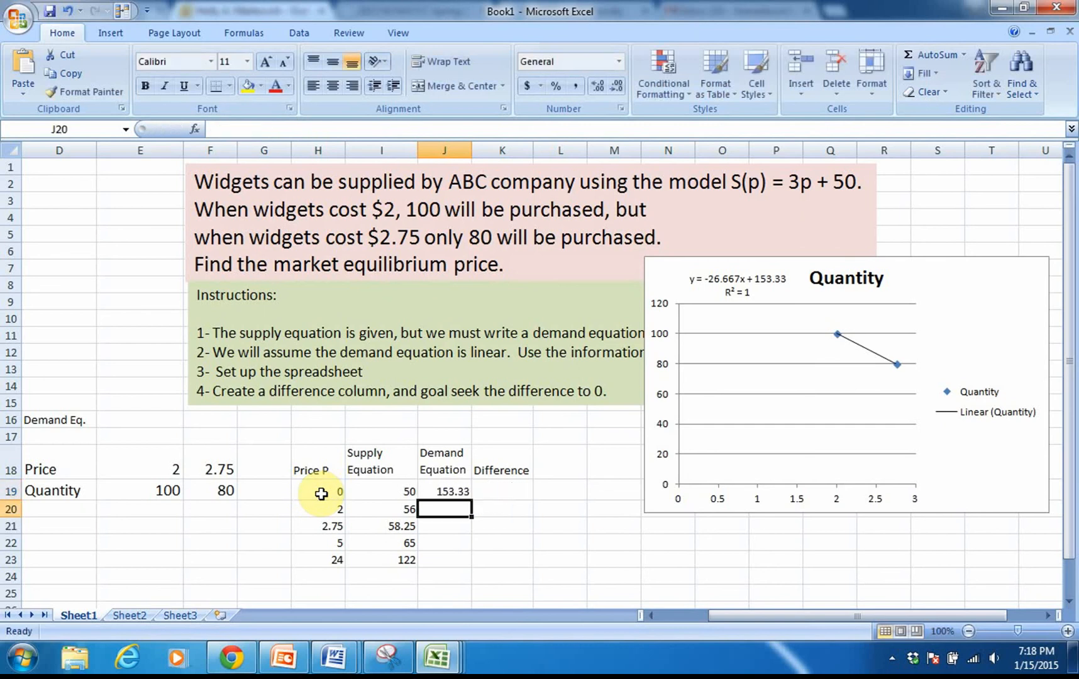
click(461, 495)
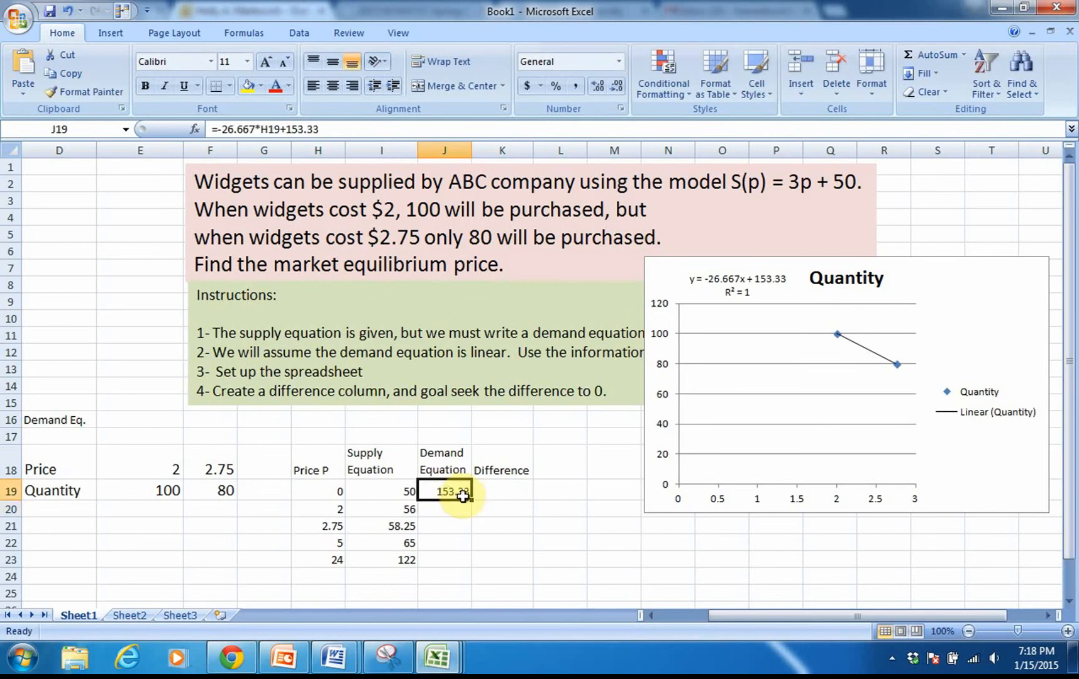
double_click(471, 500)
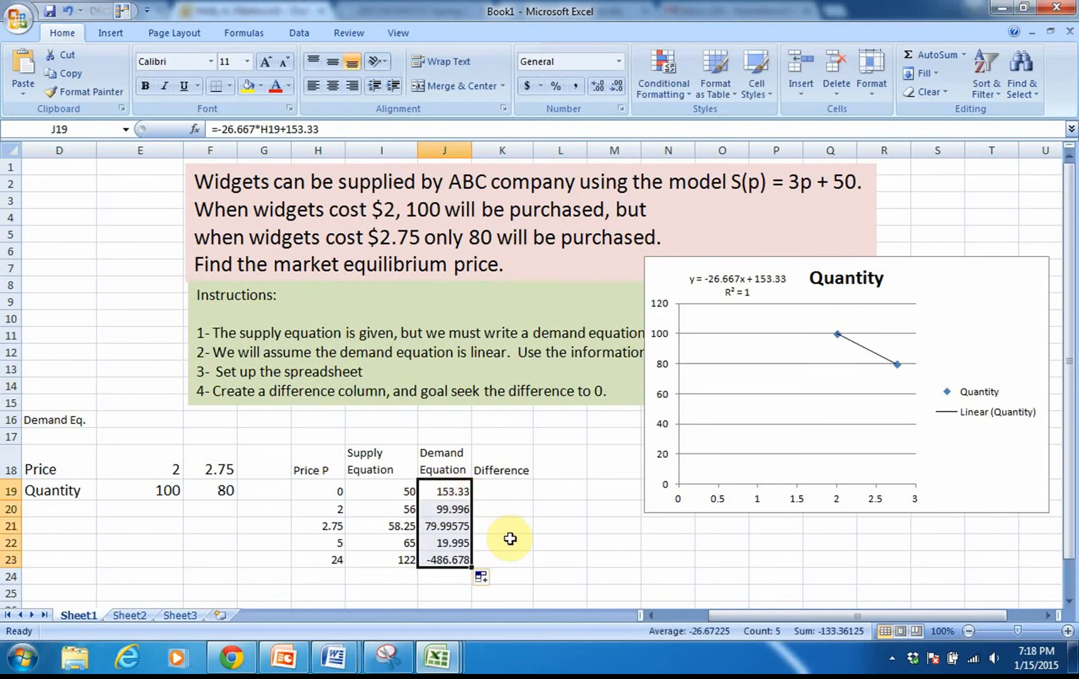
Step: Enter the difference formula =I19-J19 in K19 and fill it down to K23
click(508, 494)
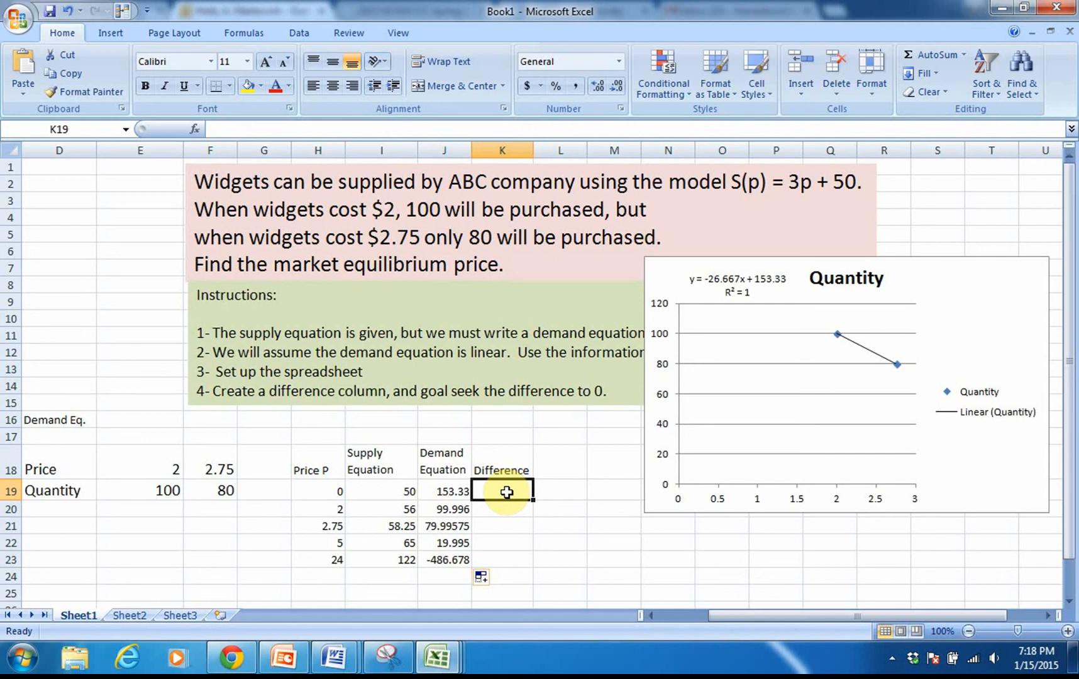
text(=)
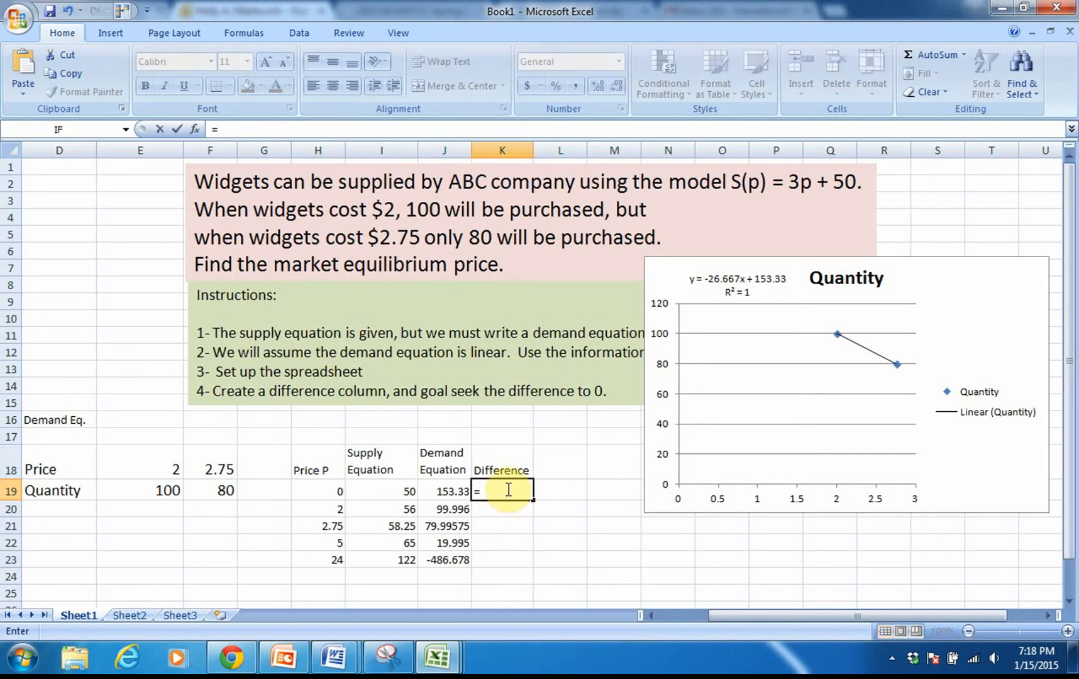
click(391, 492)
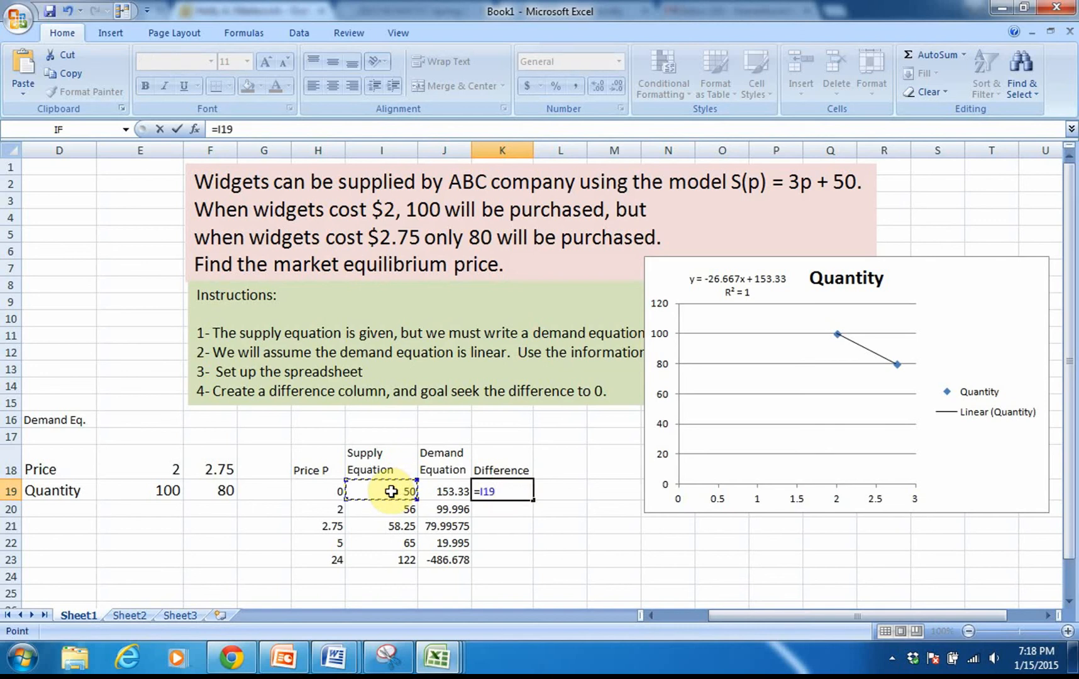
text(-)
click(436, 492)
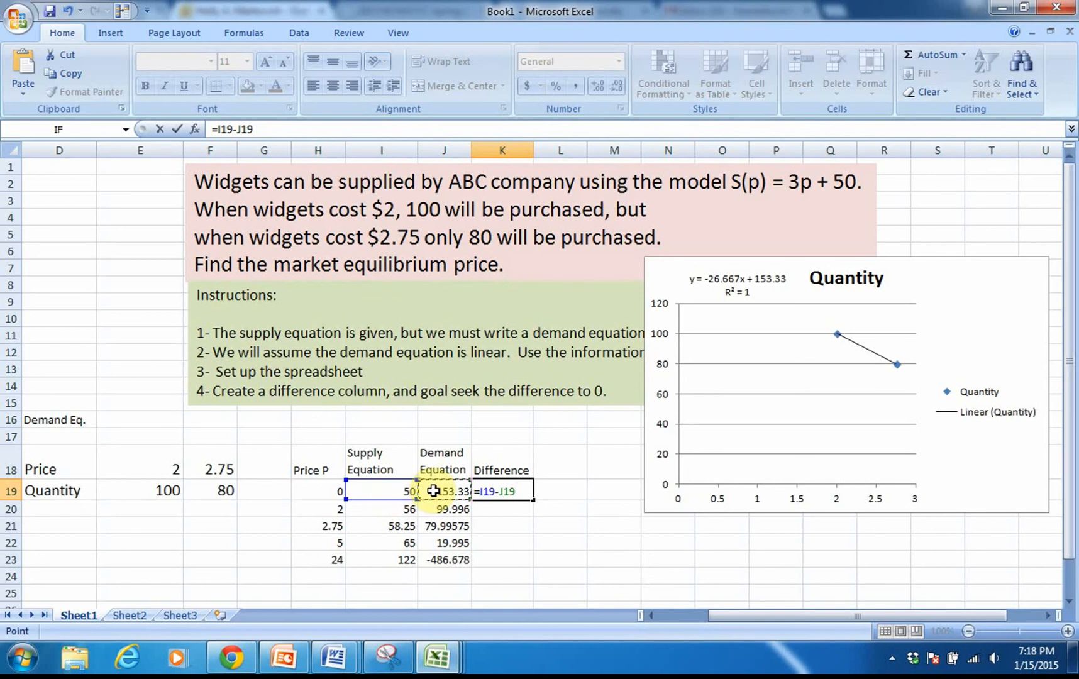
key(Return)
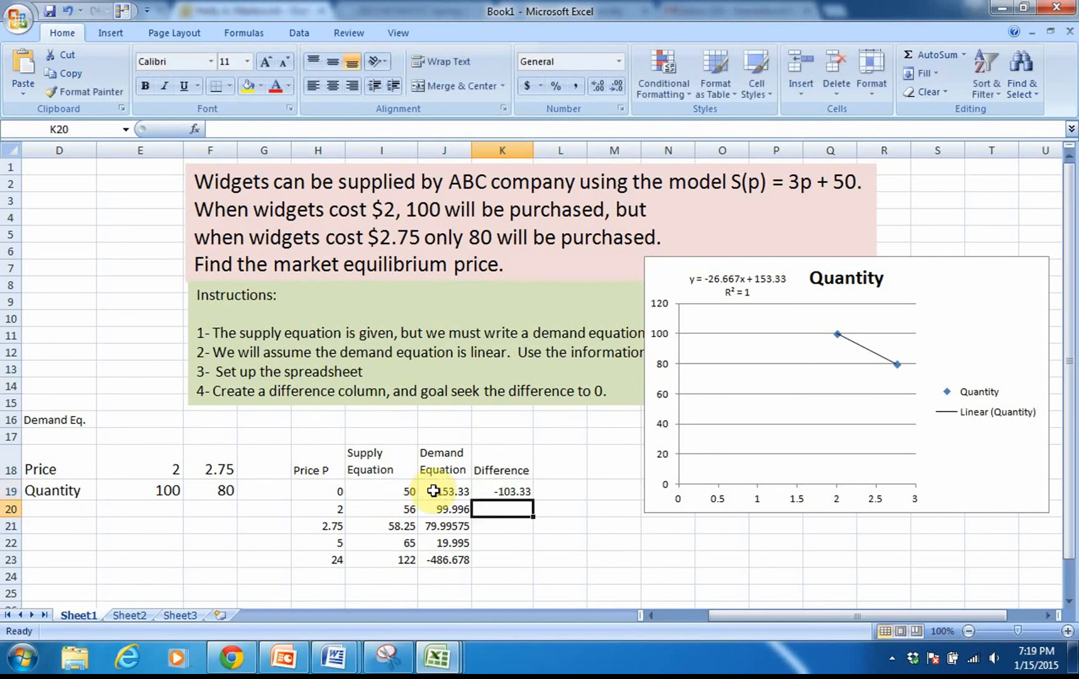
click(484, 492)
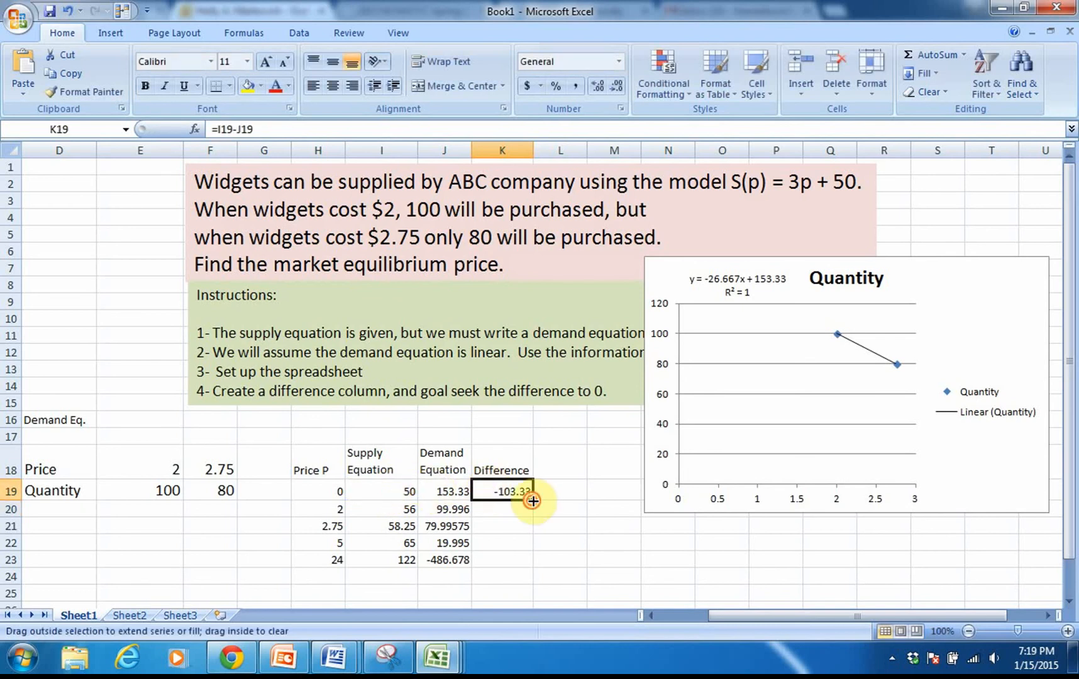
double_click(532, 500)
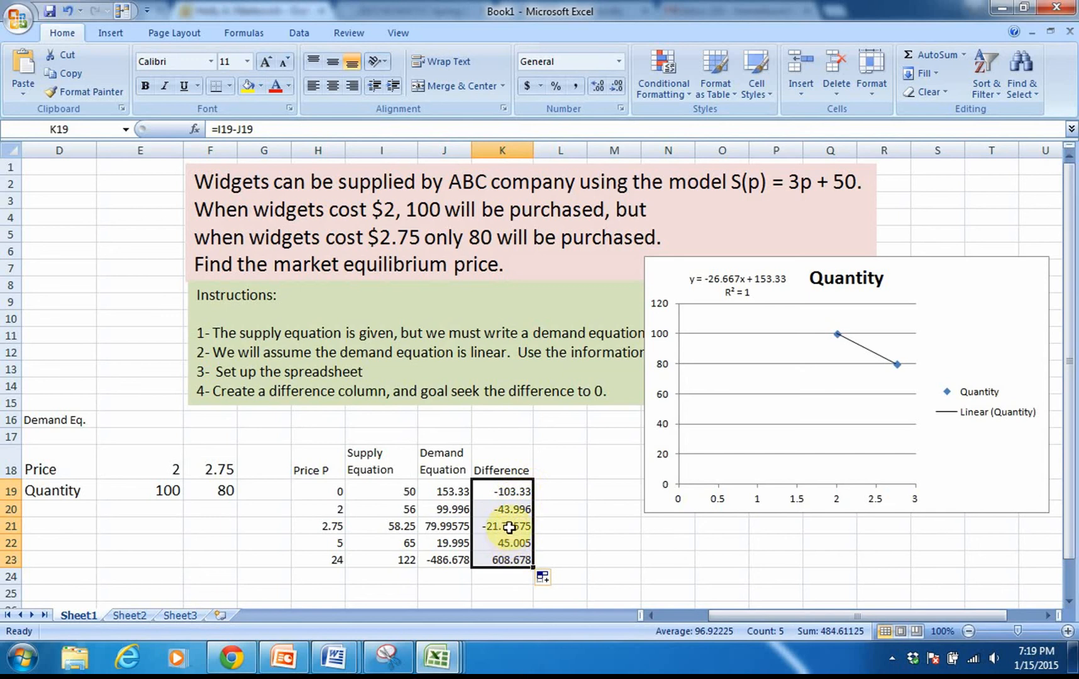
Step: Goal seek the difference in K23 to 0 by changing the price in H23, and keep the solution
click(510, 560)
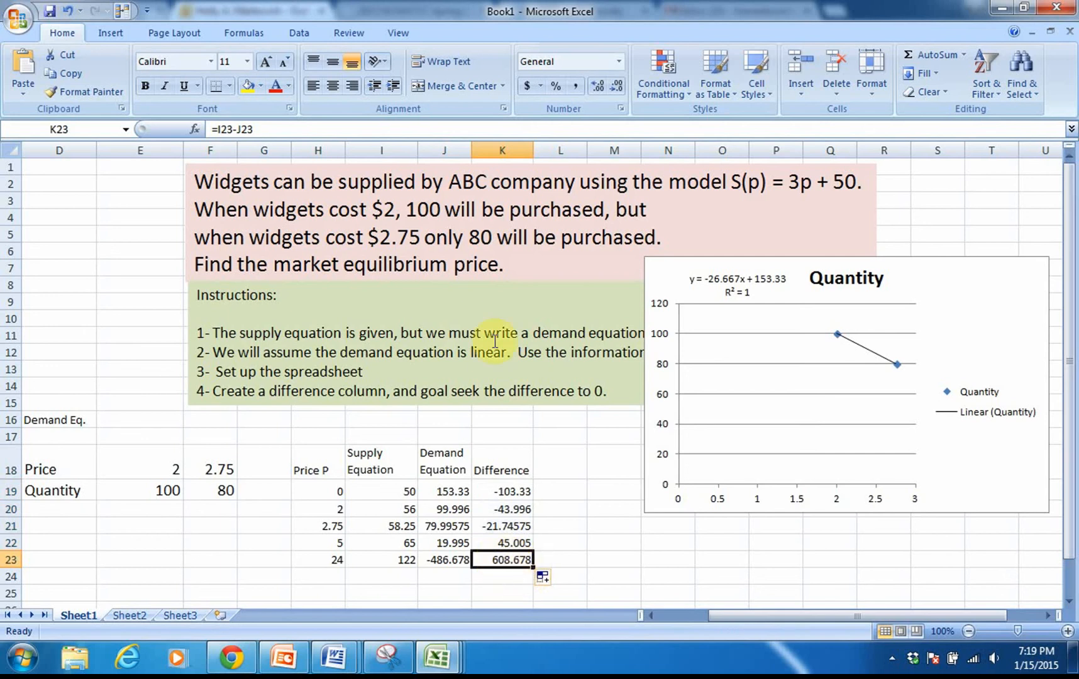
click(117, 32)
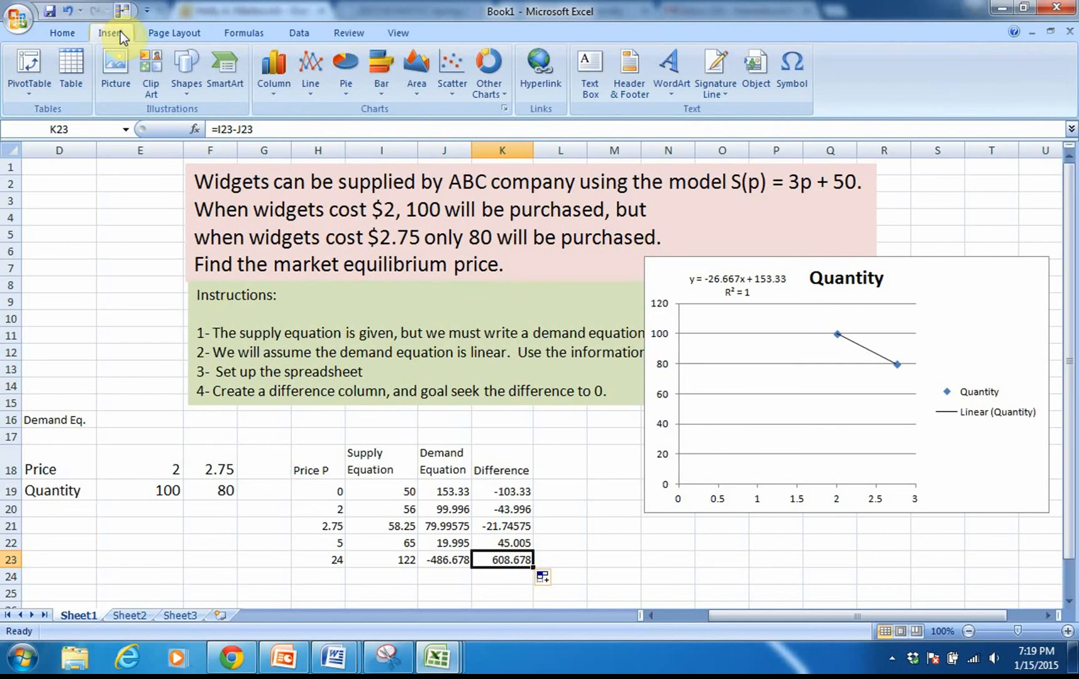
click(289, 32)
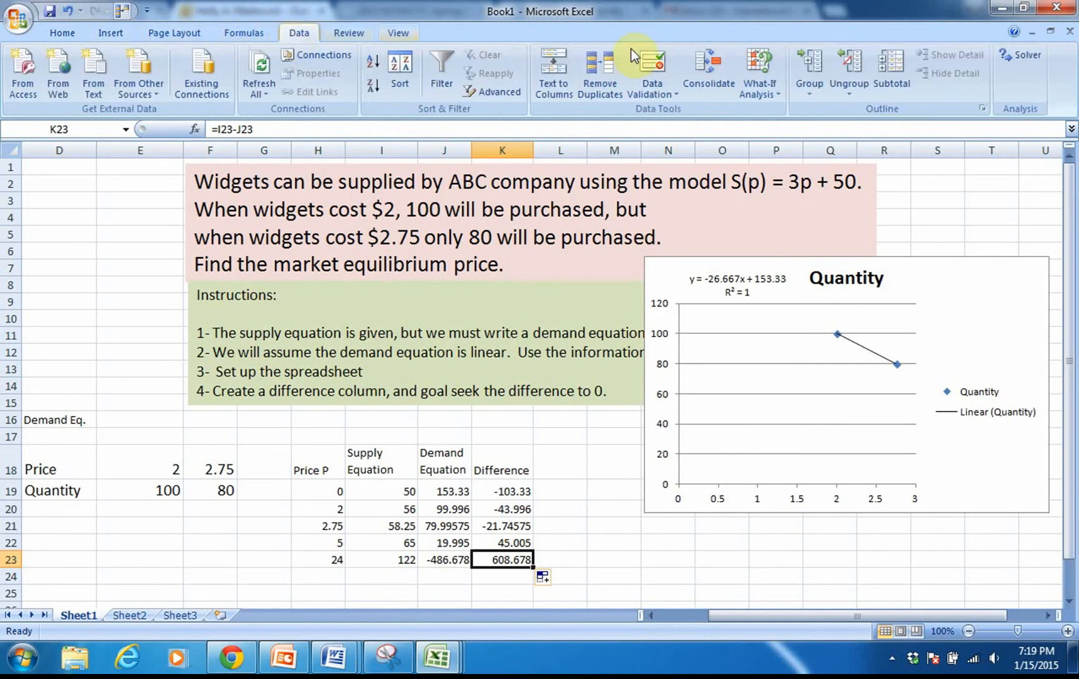
click(765, 79)
click(778, 129)
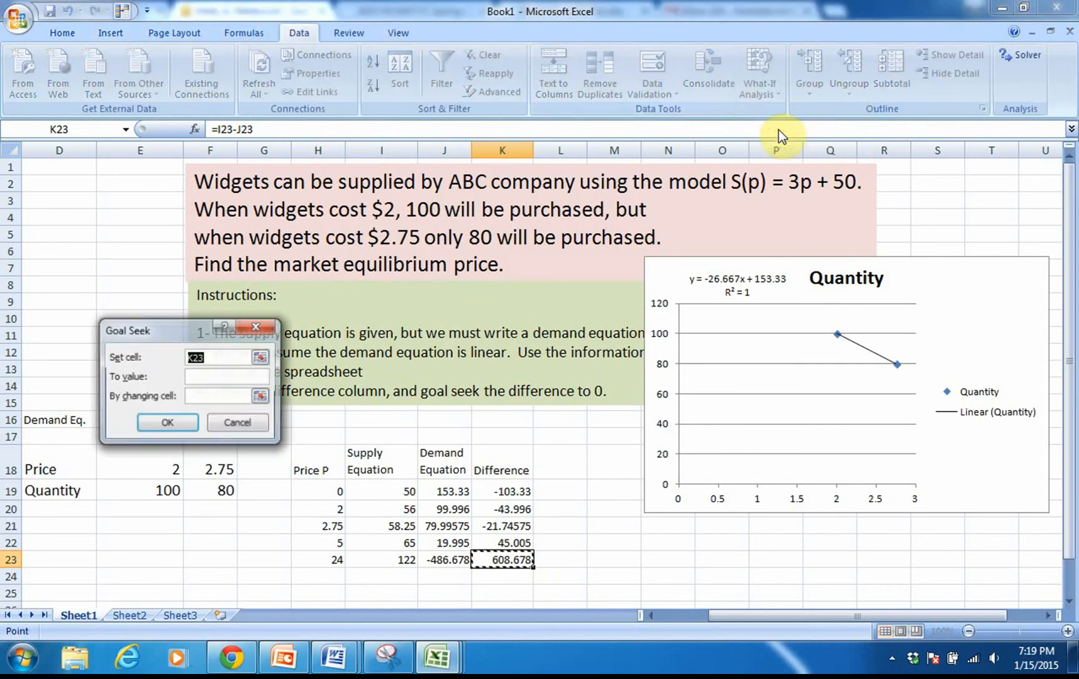
click(213, 376)
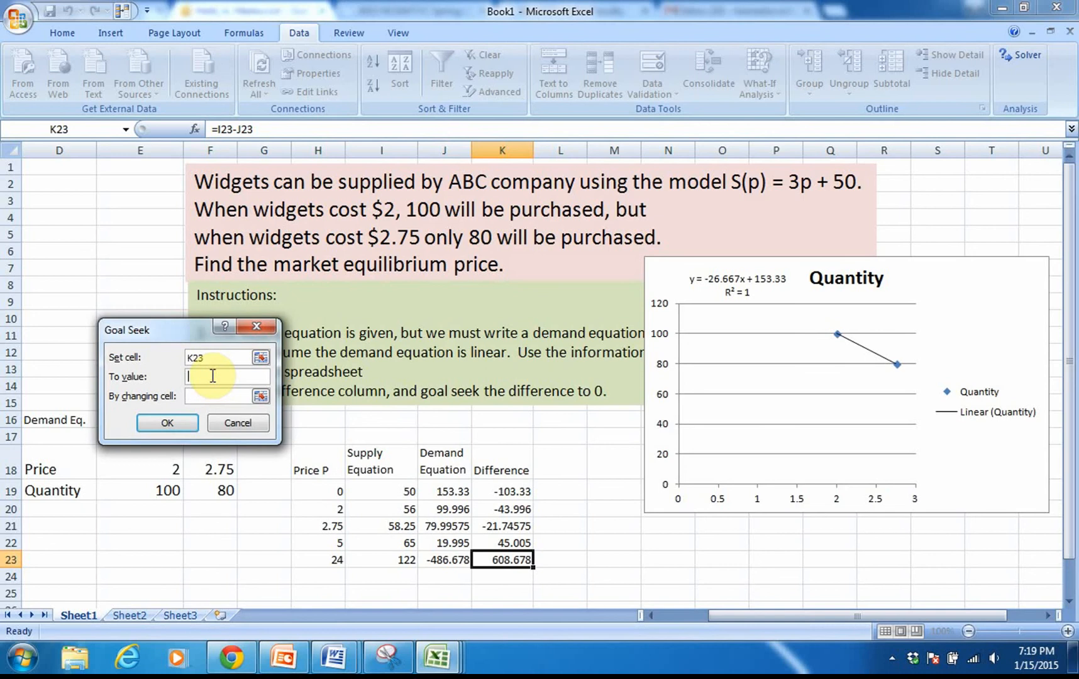
text(0)
click(205, 395)
click(320, 560)
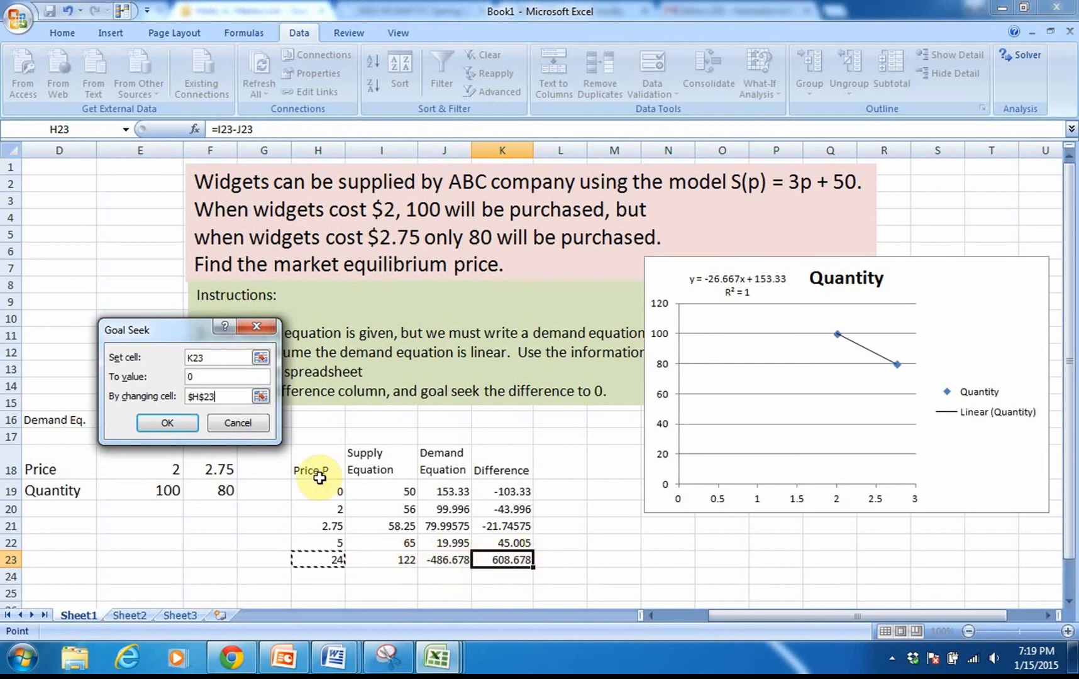
click(176, 424)
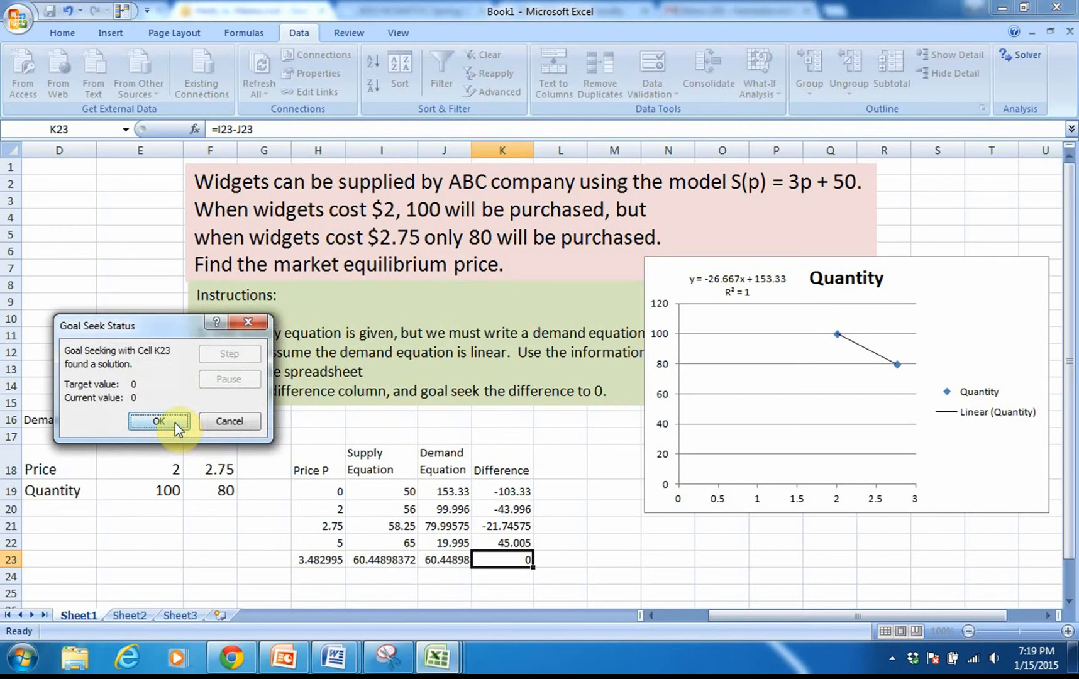
click(174, 423)
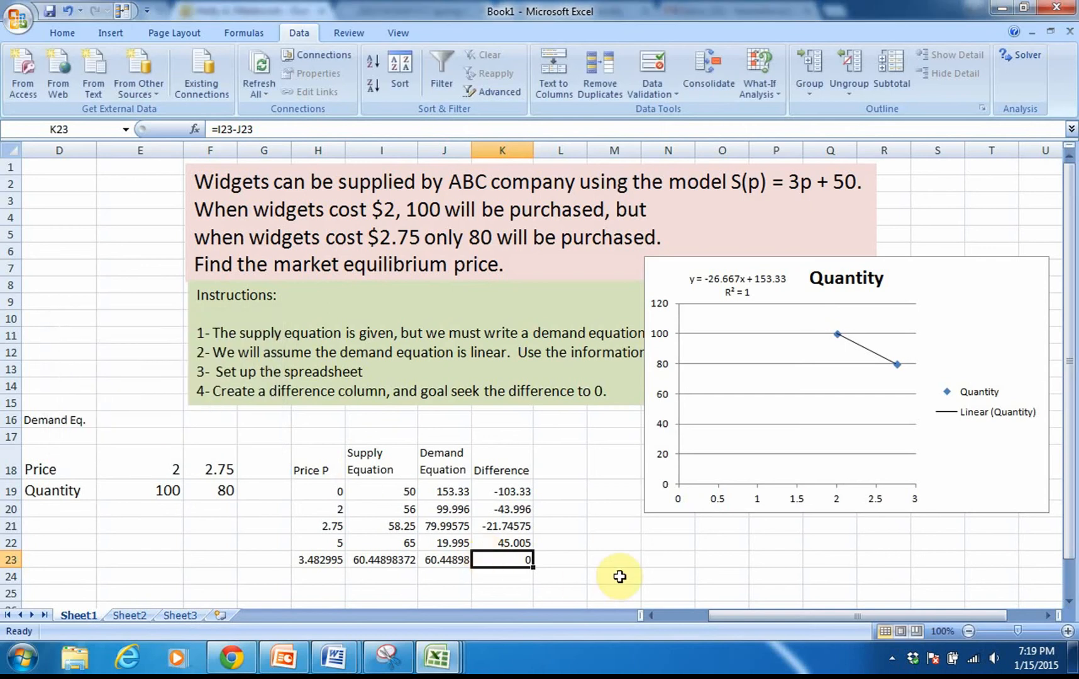